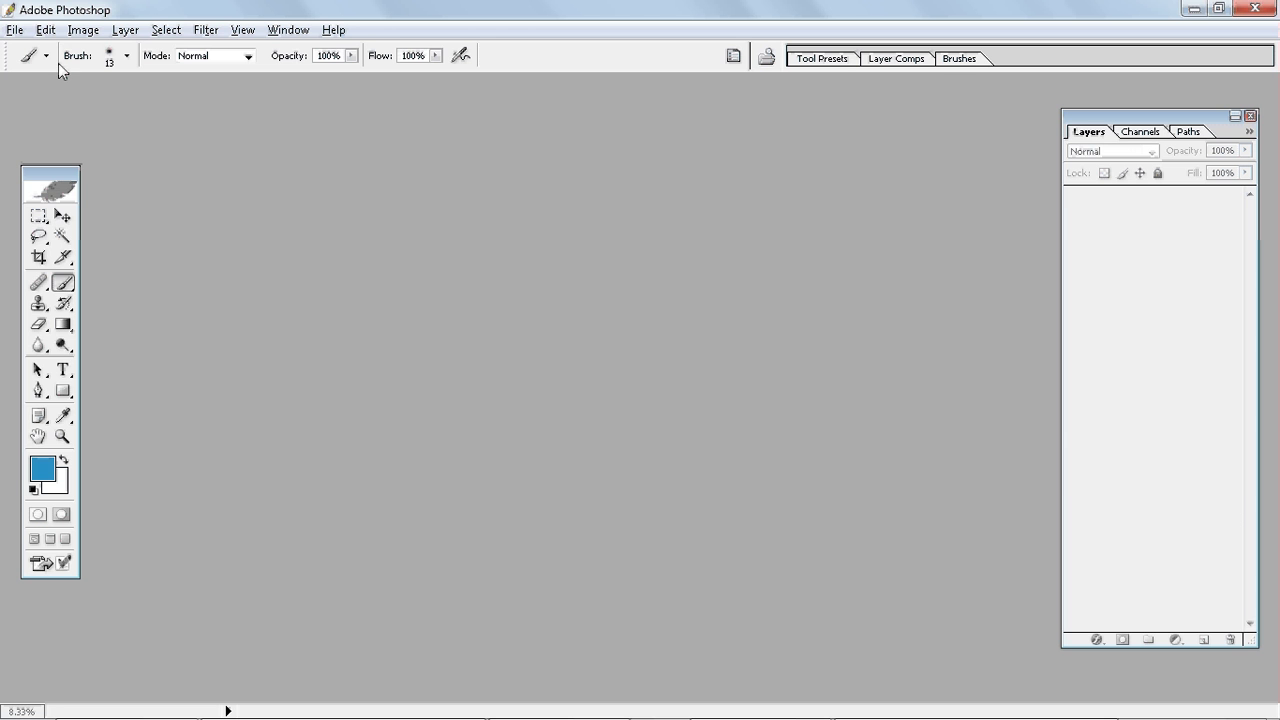
- Start a new document and name it "Lesson 2"
click(15, 31)
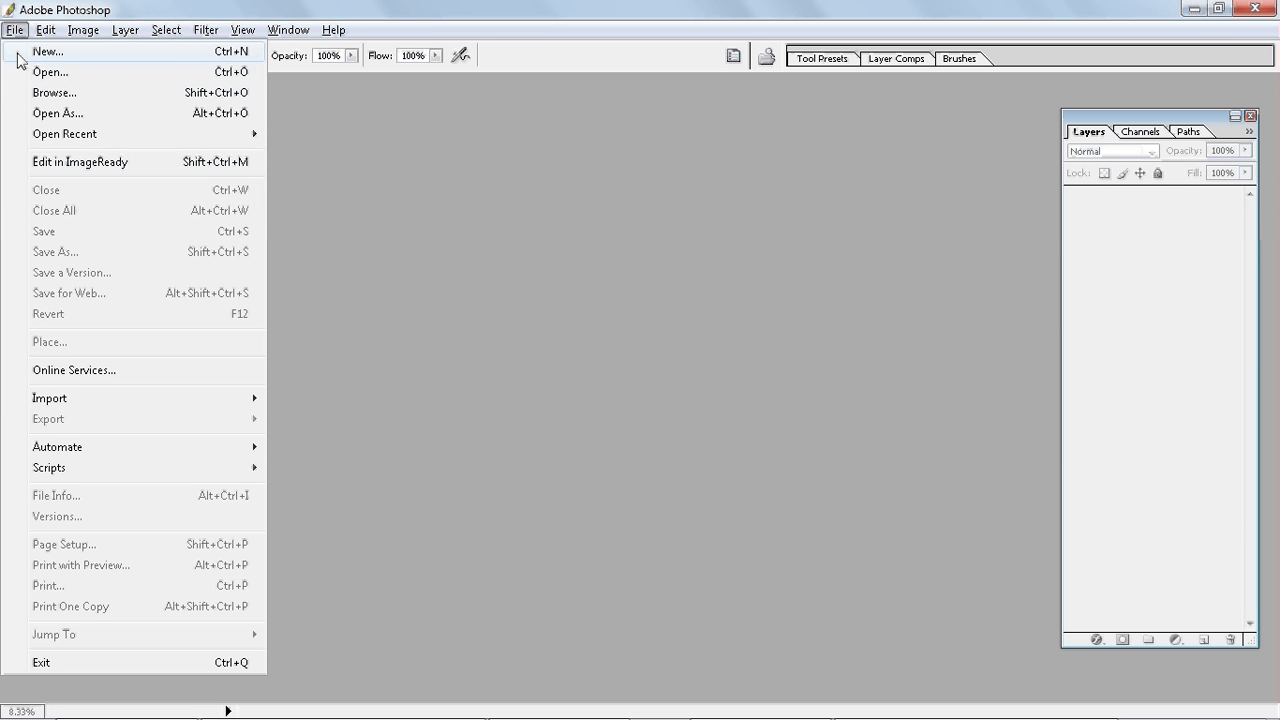
click(148, 60)
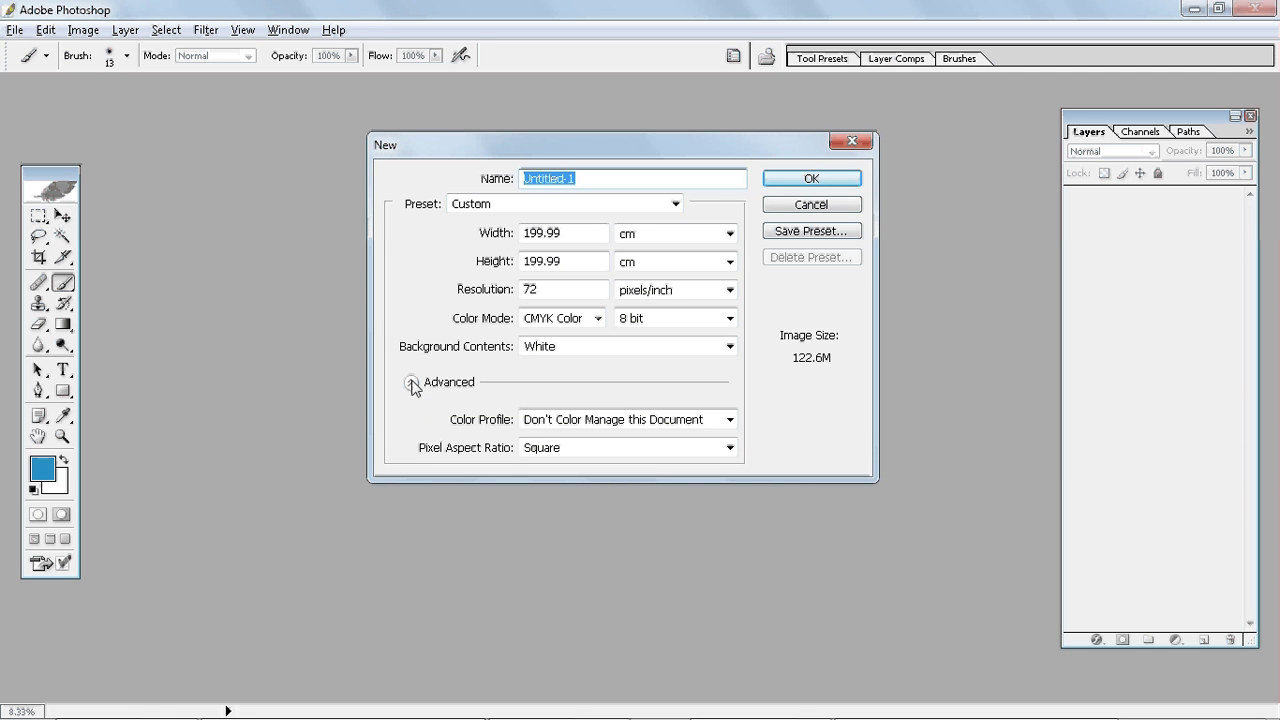
click(591, 178)
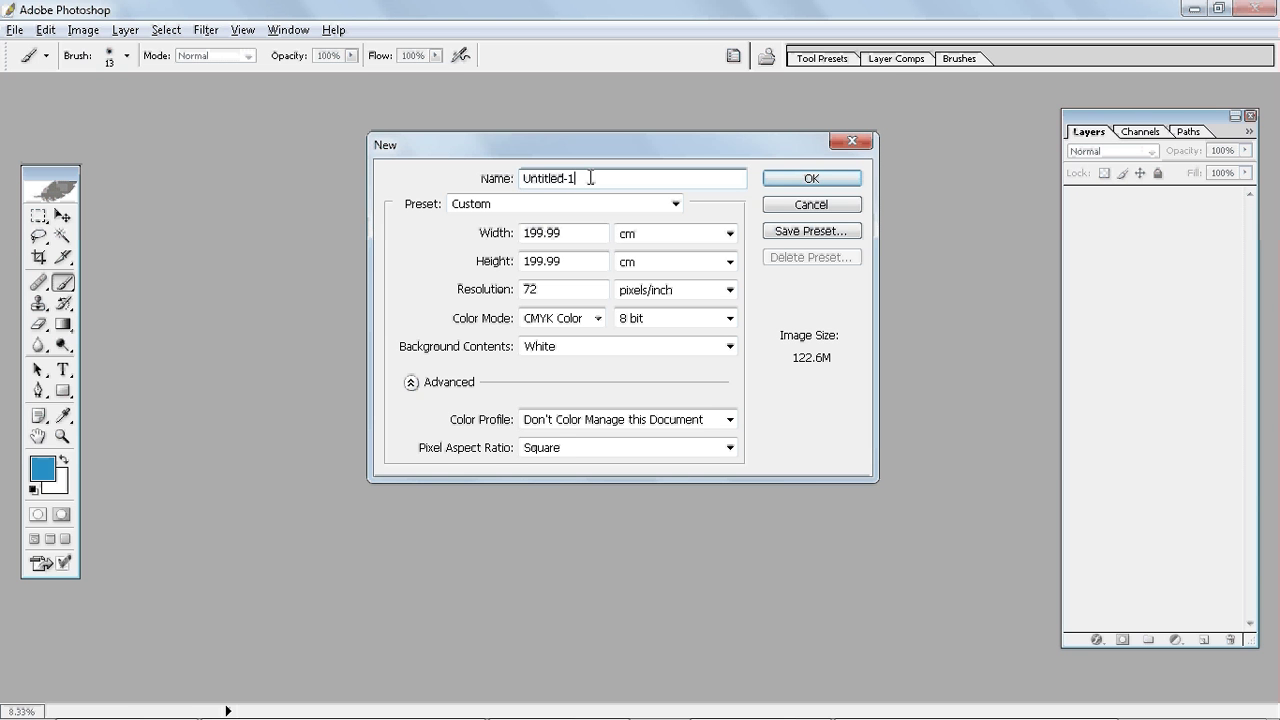
key(BackSpace)
key(BackSpace)
key(BackSpace)
key(BackSpace)
key(BackSpace)
key(BackSpace)
key(BackSpace)
key(BackSpace)
key(BackSpace)
key(BackSpace)
text(Lesson 2)
- Look through the document size presets and choose Custom
click(493, 205)
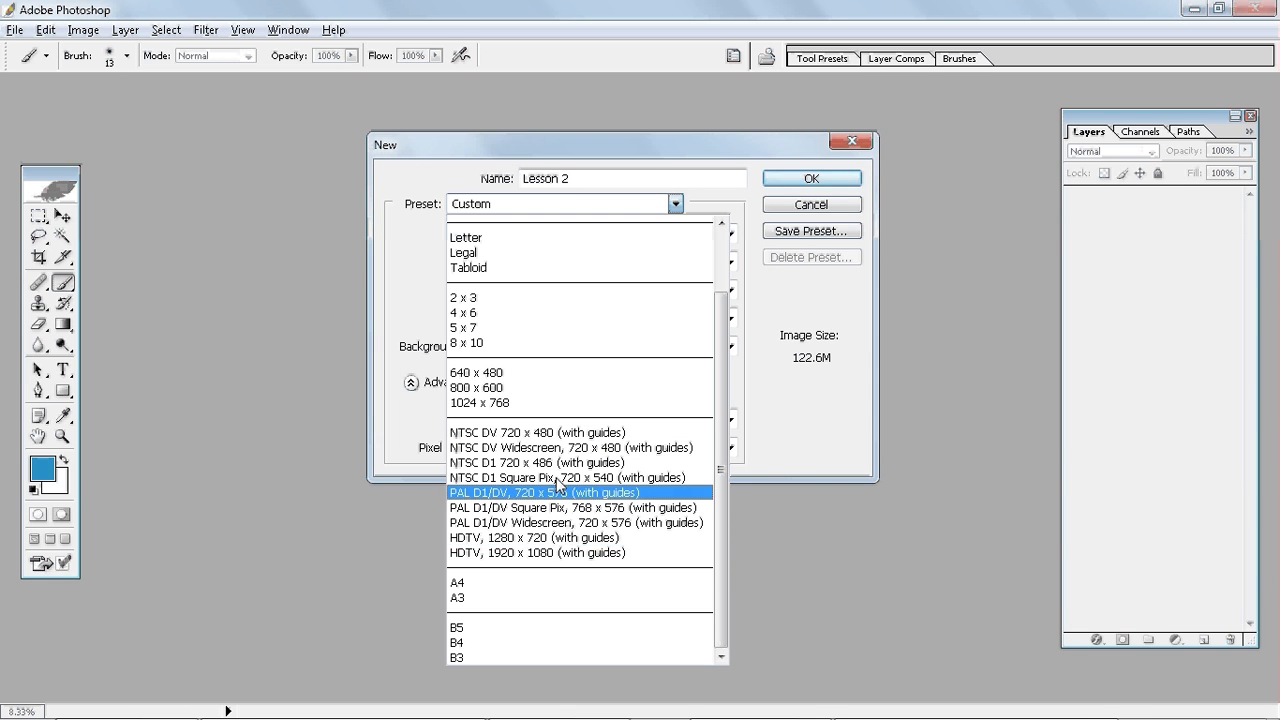
scroll(600, 400, up, 2)
scroll(600, 360, down, 1)
scroll(580, 300, up, 1)
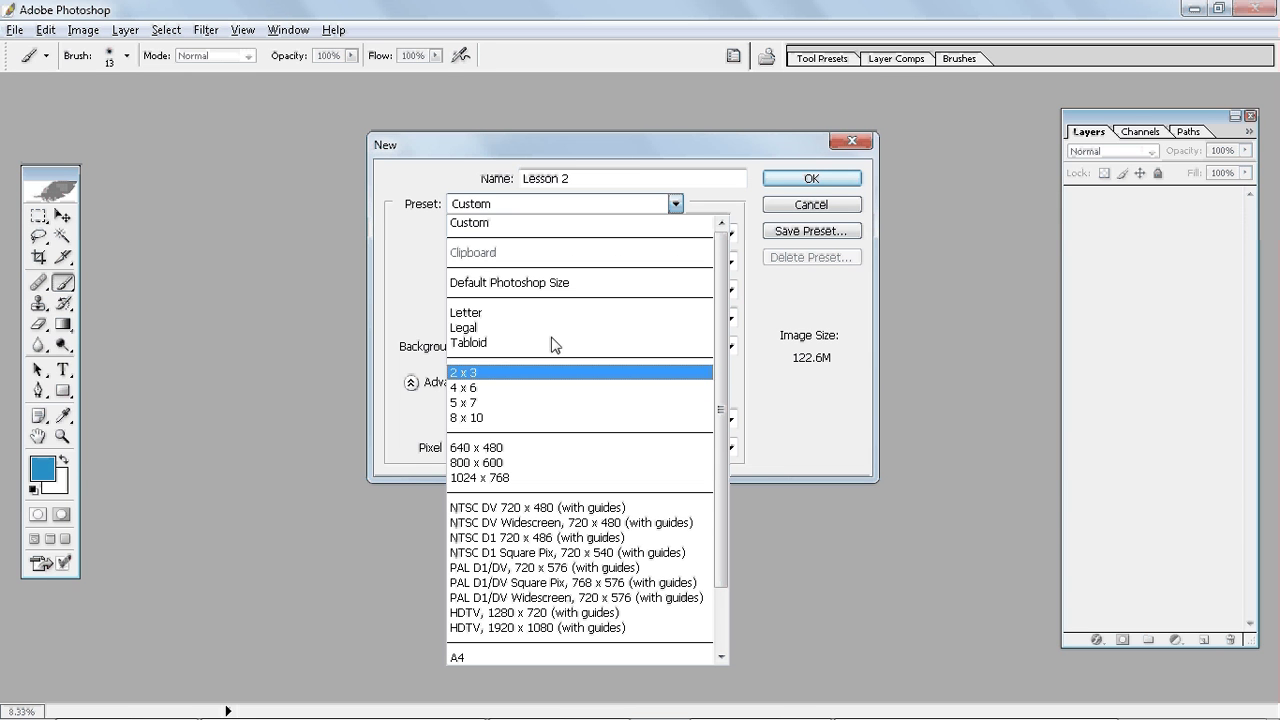
click(528, 224)
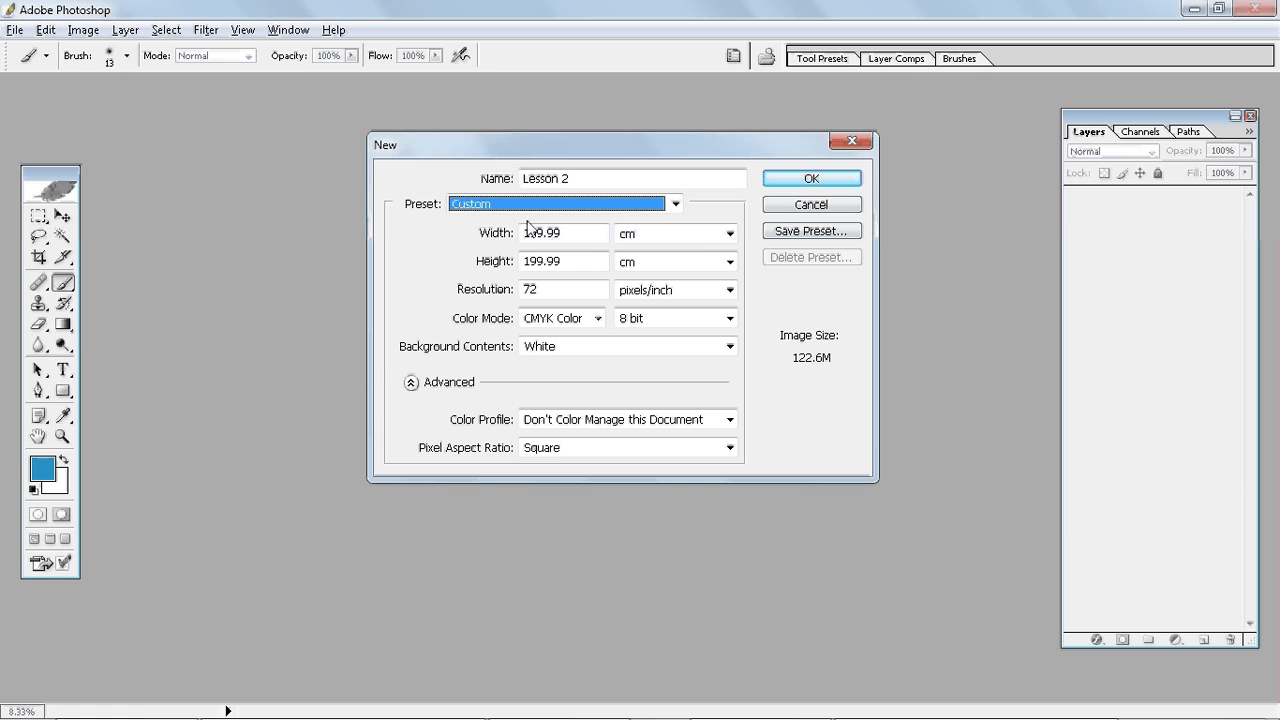
- Set the new document's width and height to 200 cm each
click(581, 233)
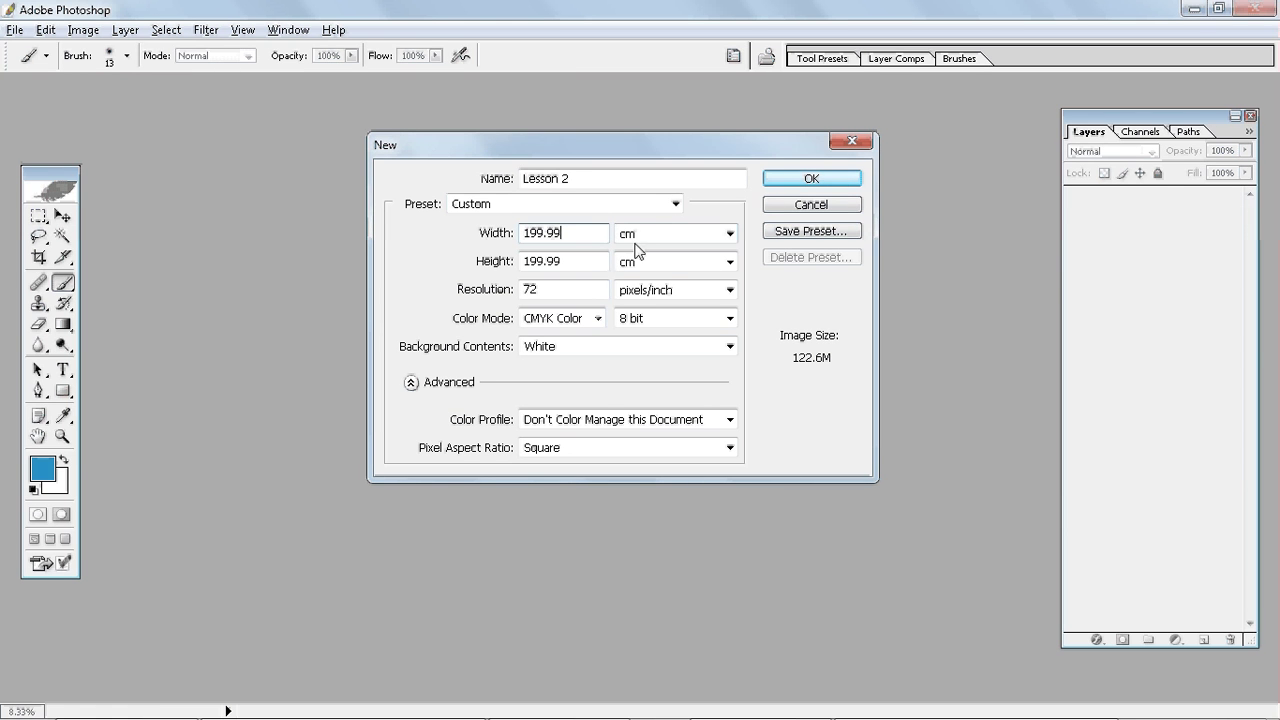
double_click(580, 232)
text(200)
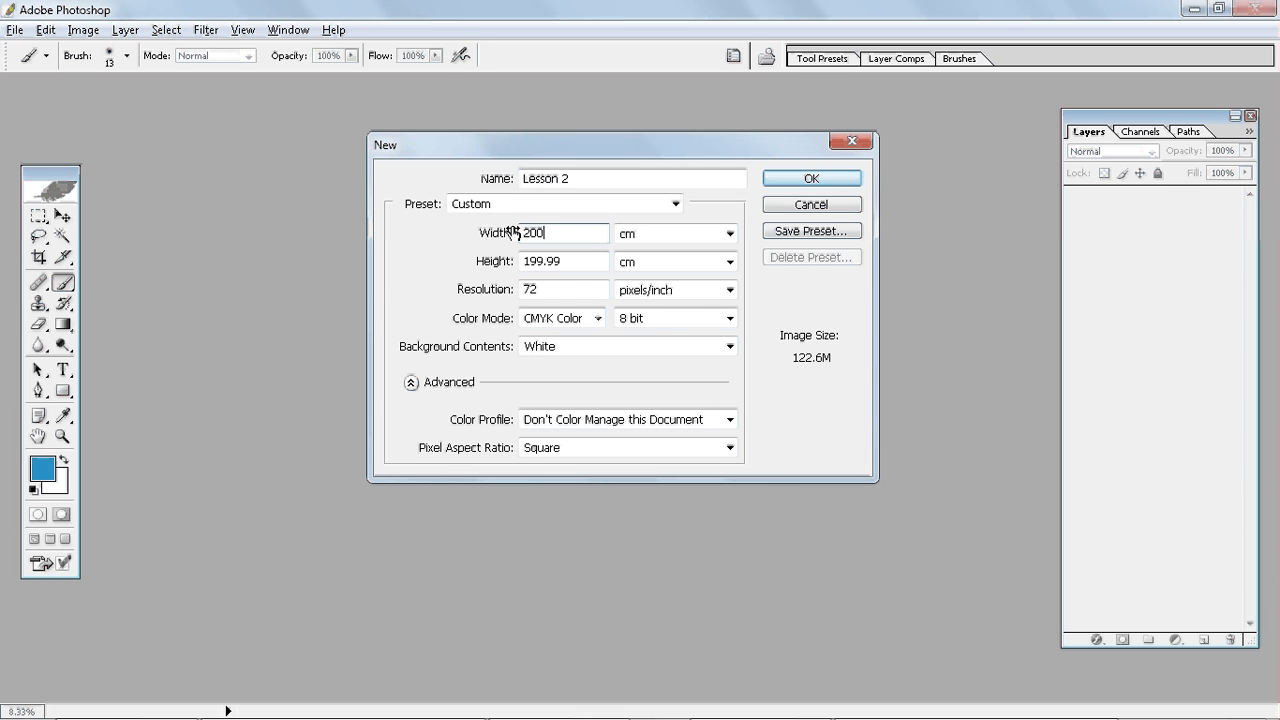
key(Tab)
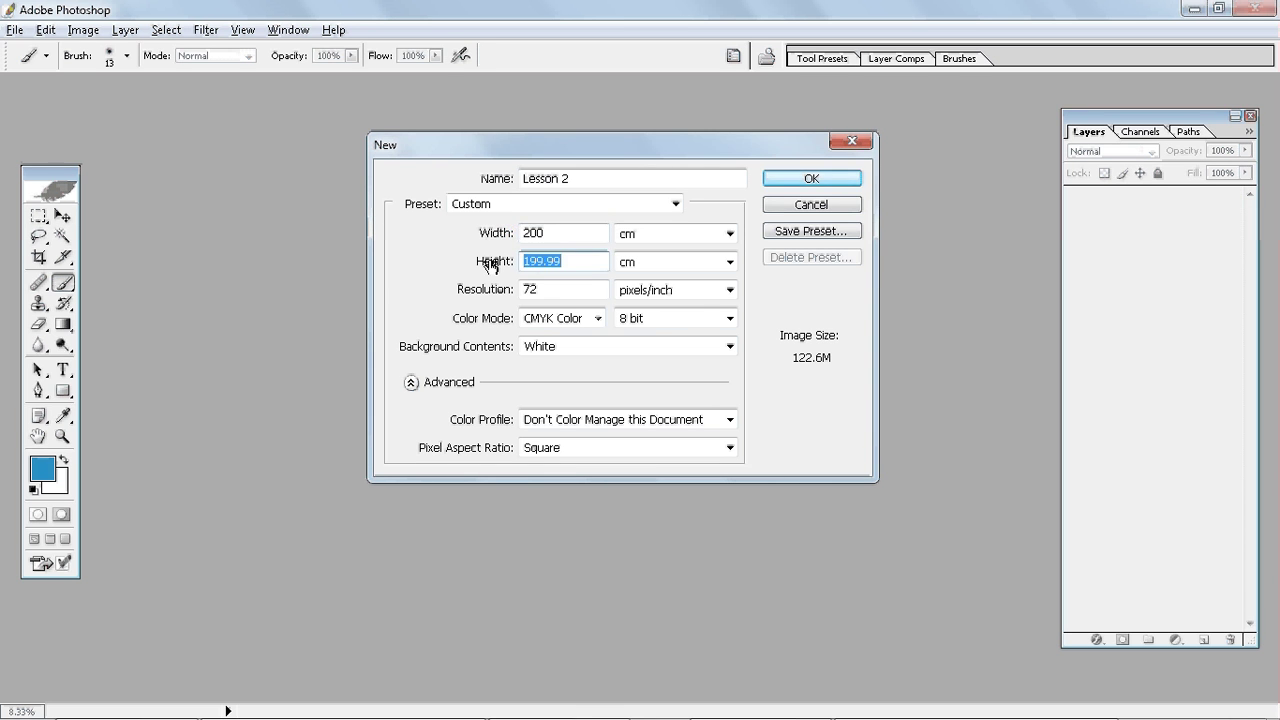
text(200)
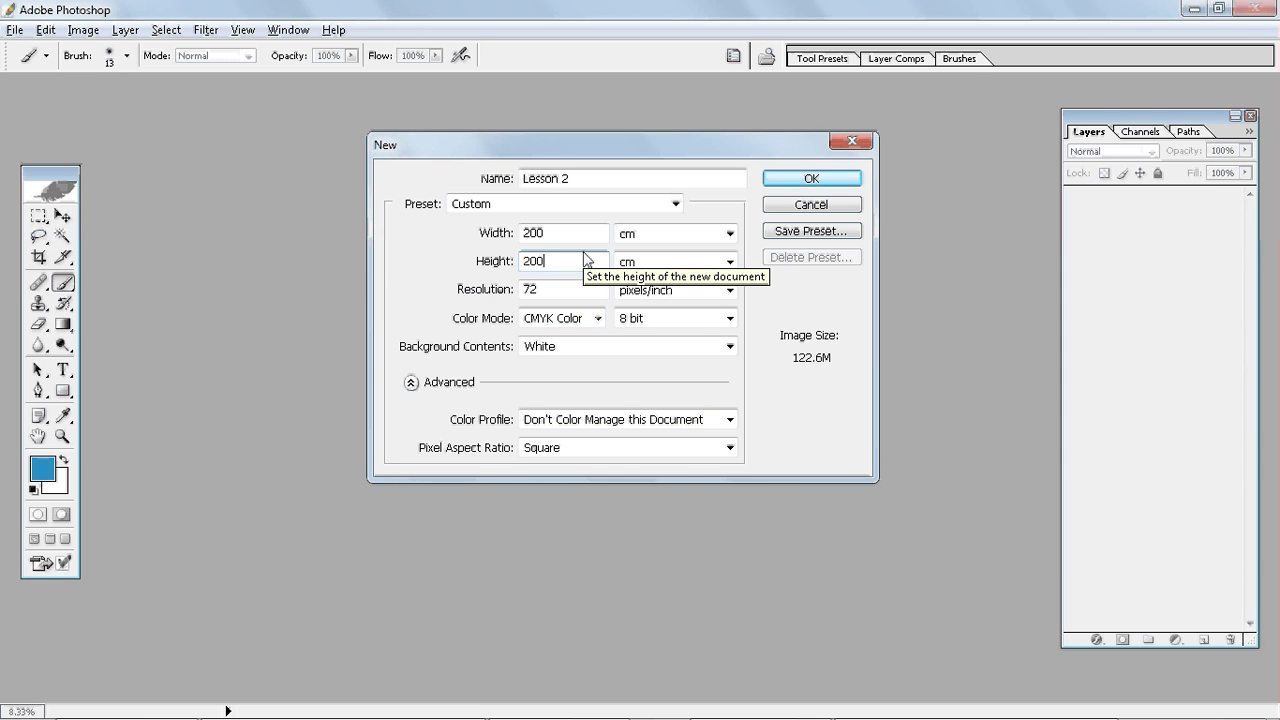
click(731, 235)
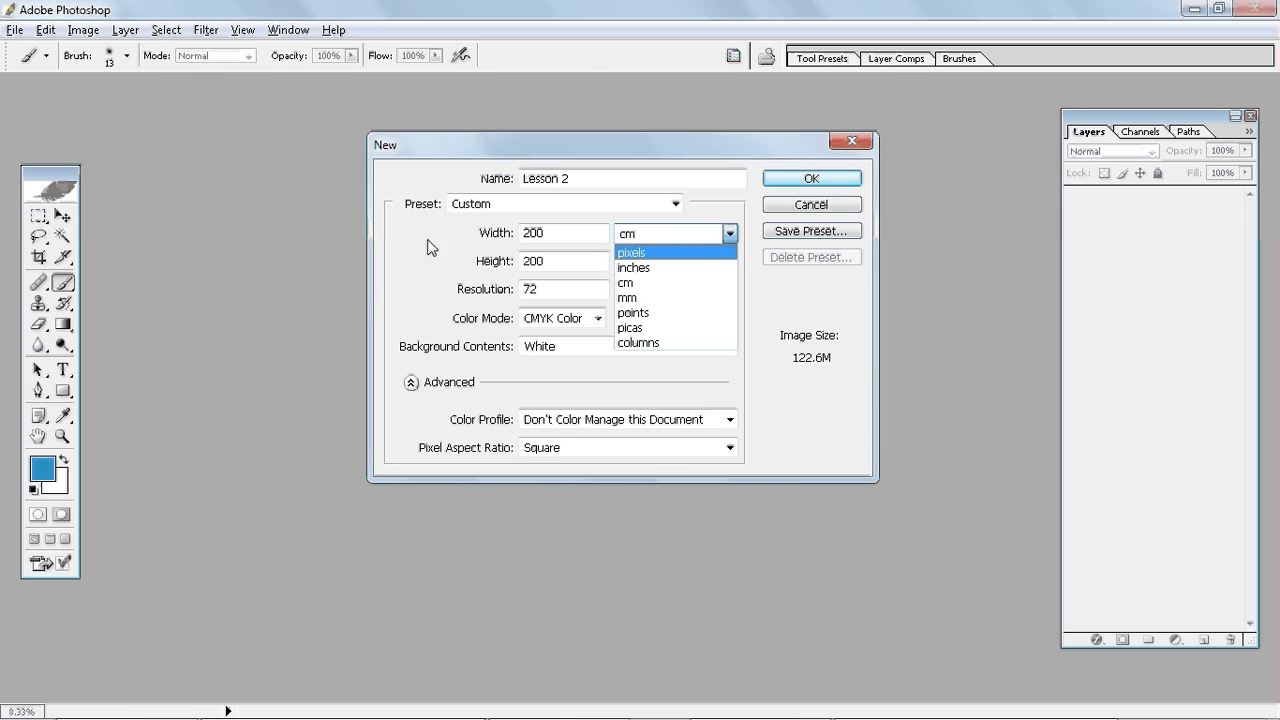
click(661, 289)
click(661, 289)
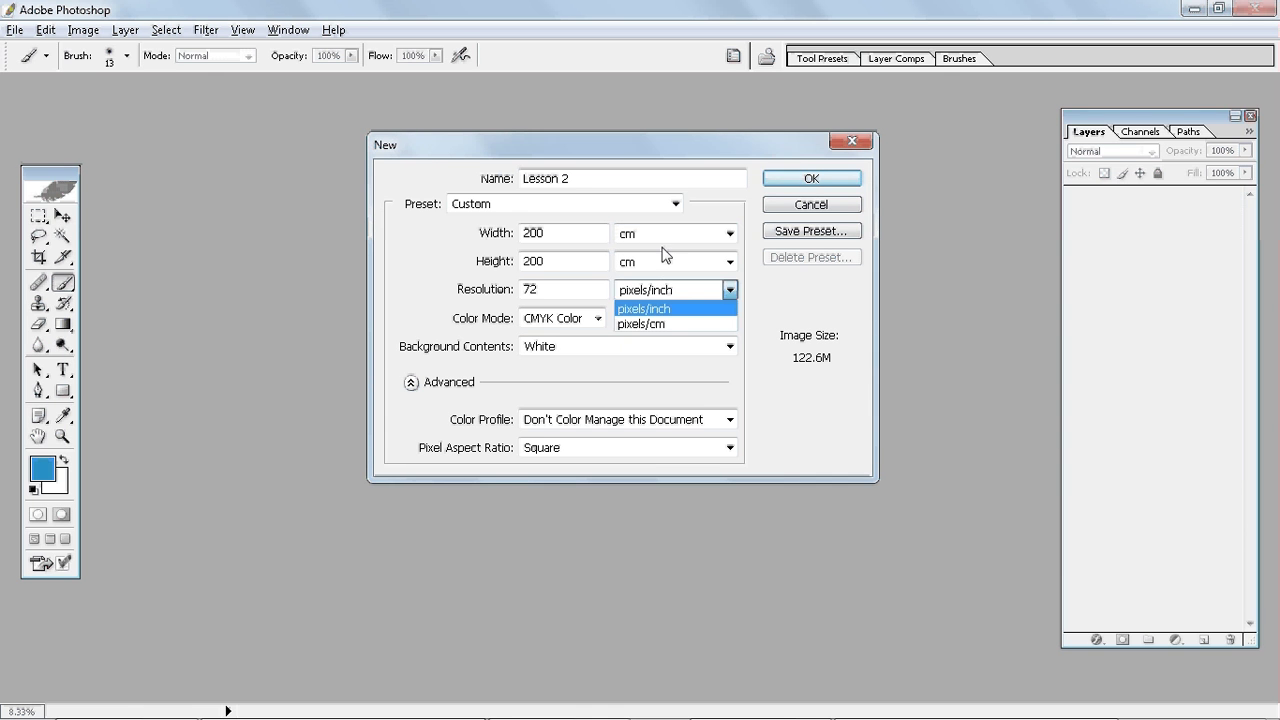
key(Escape)
- Switch the width and height units to inches and set the width to 200
click(668, 240)
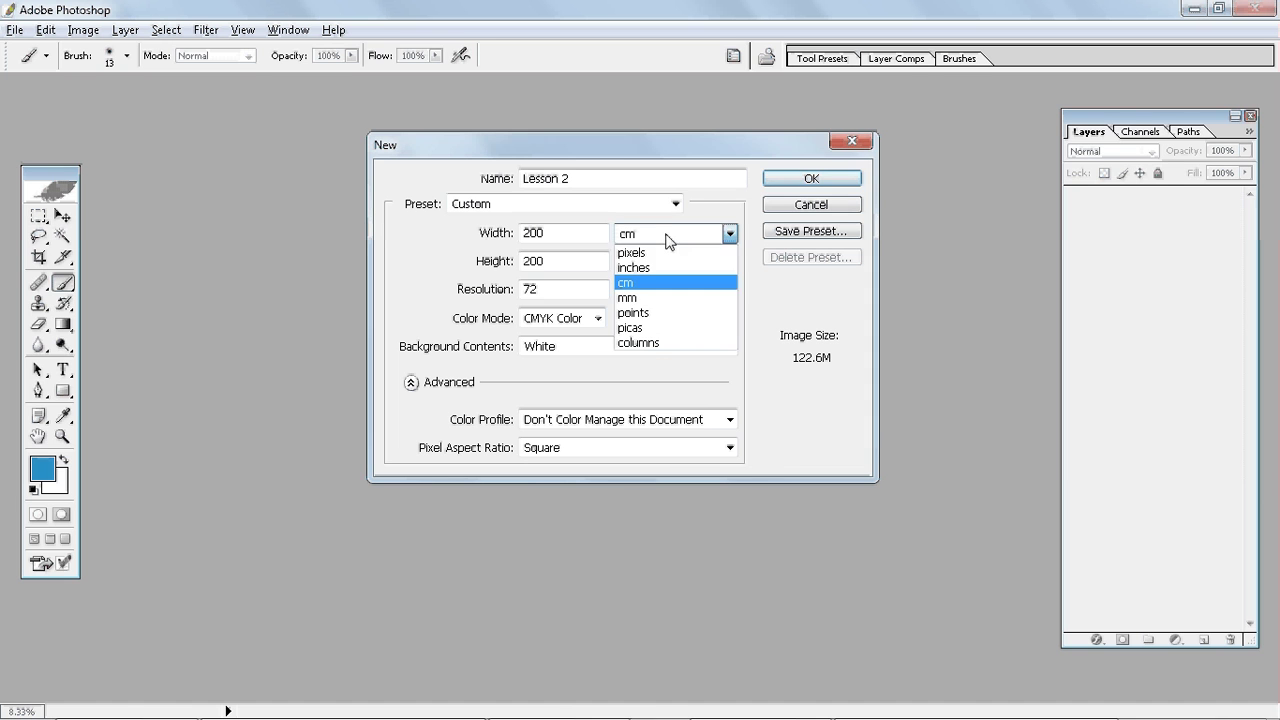
click(660, 268)
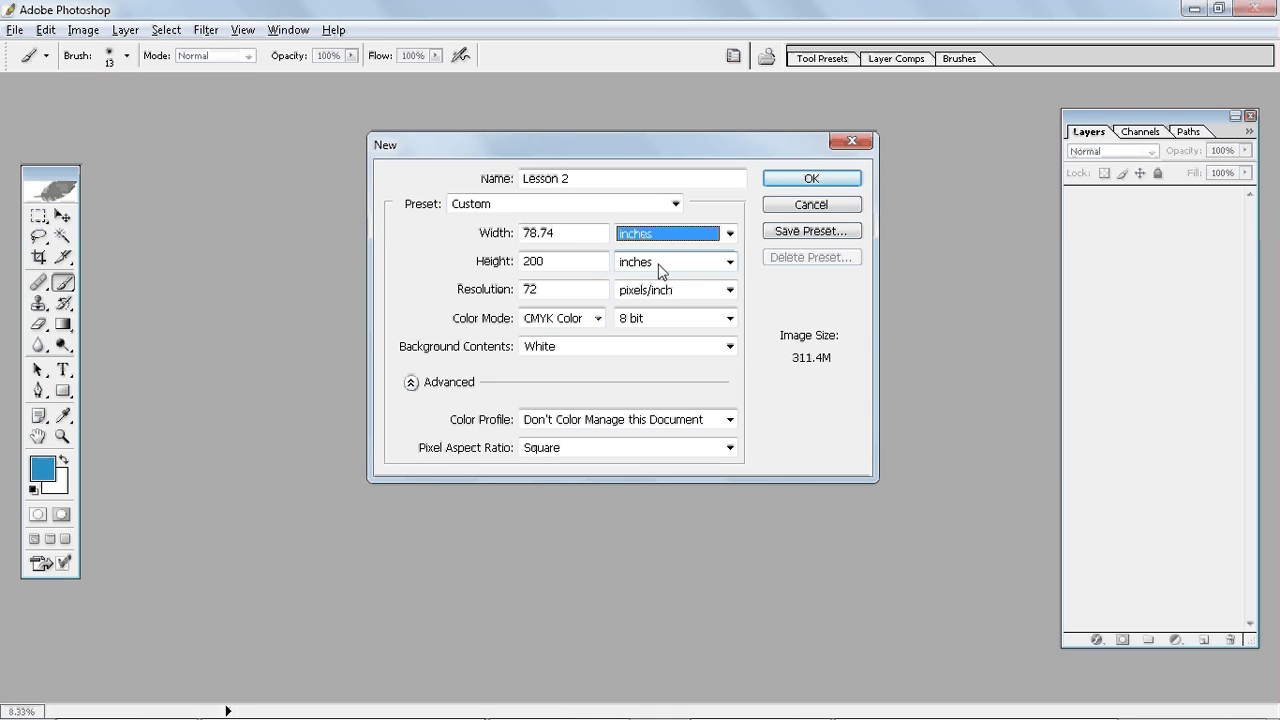
click(563, 240)
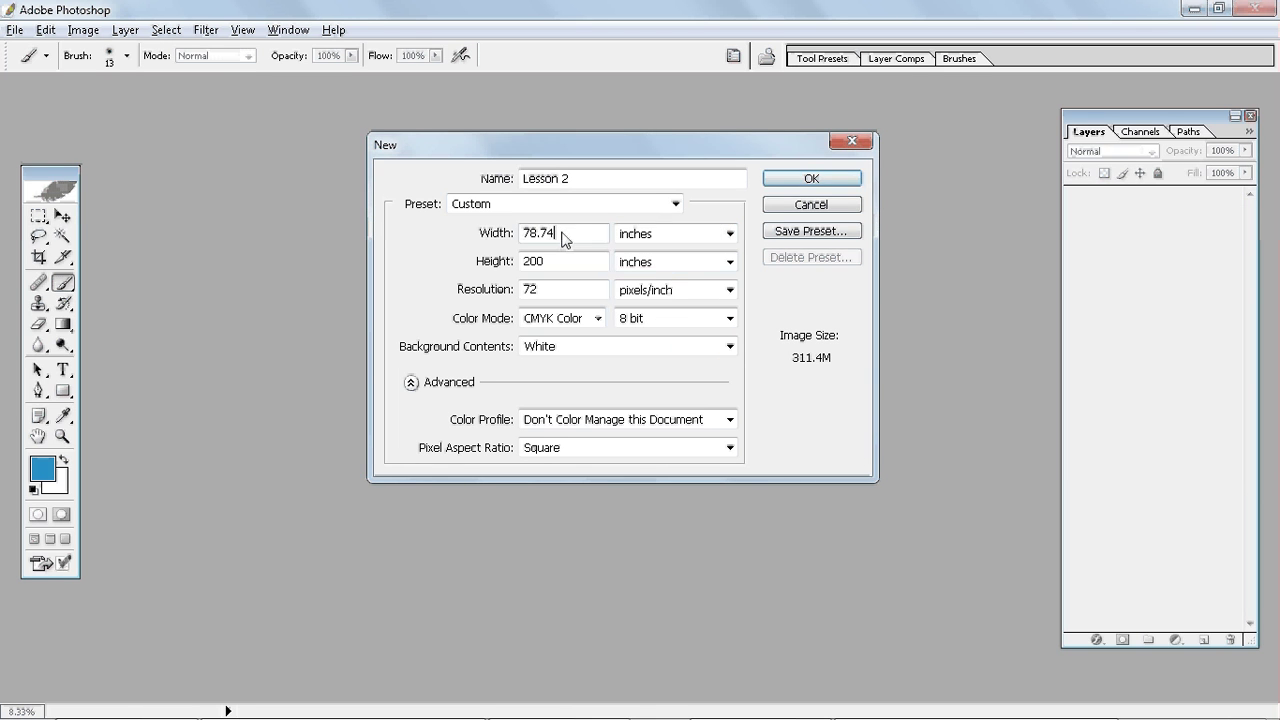
double_click(520, 233)
text(200)
- Switch the width and height units back to cm and set the height to 200
click(674, 236)
click(651, 284)
click(574, 266)
double_click(540, 264)
text(200)
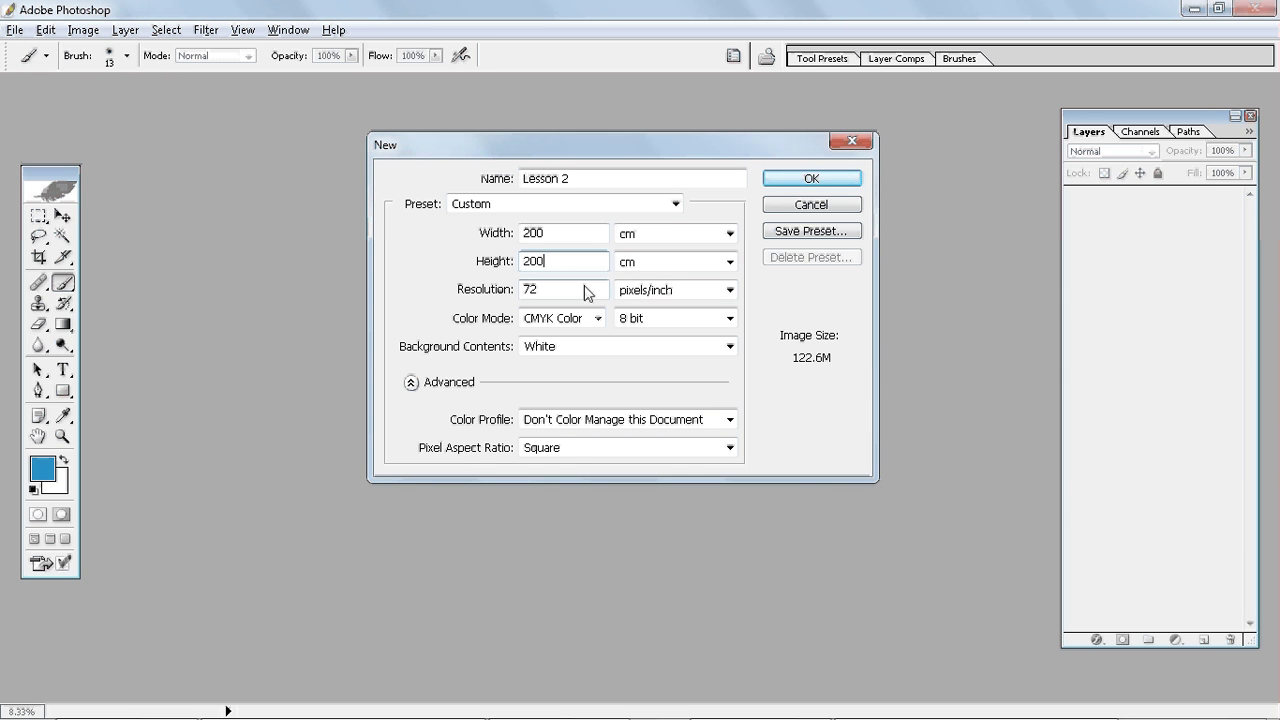
click(452, 266)
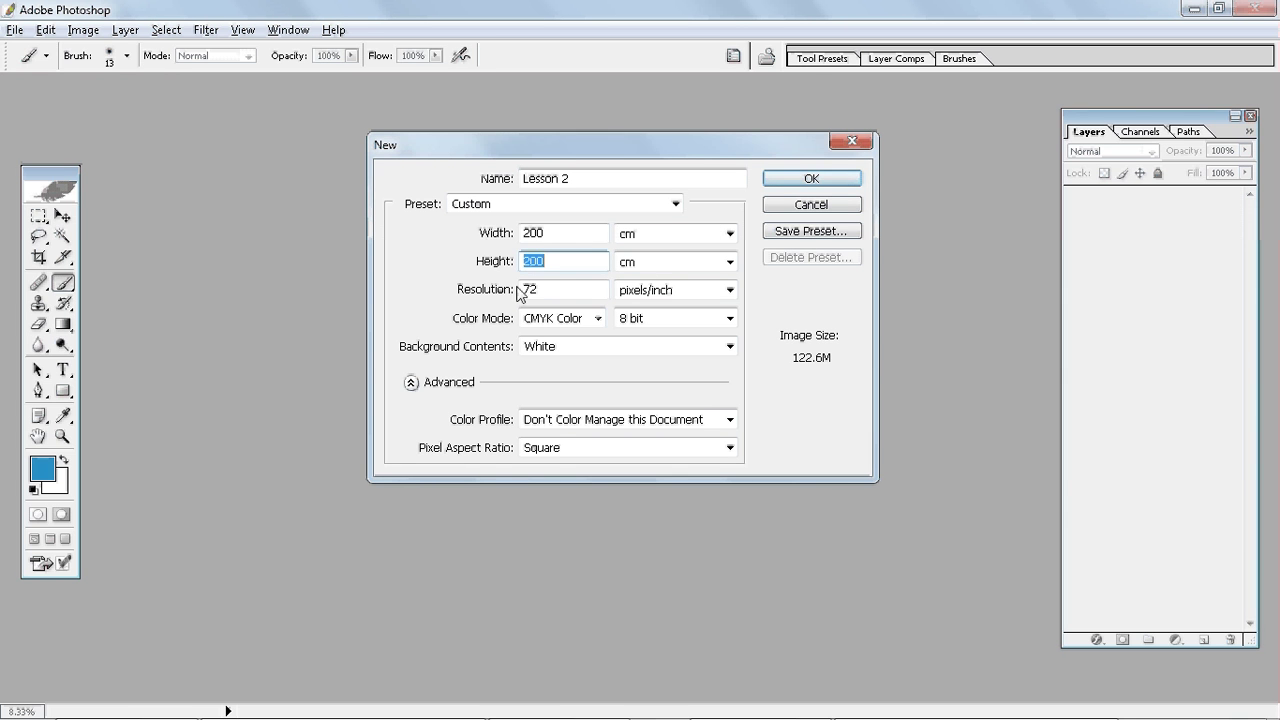
- Try a resolution of 300 pixels/inch and restore it to 72 pixels/inch
click(567, 289)
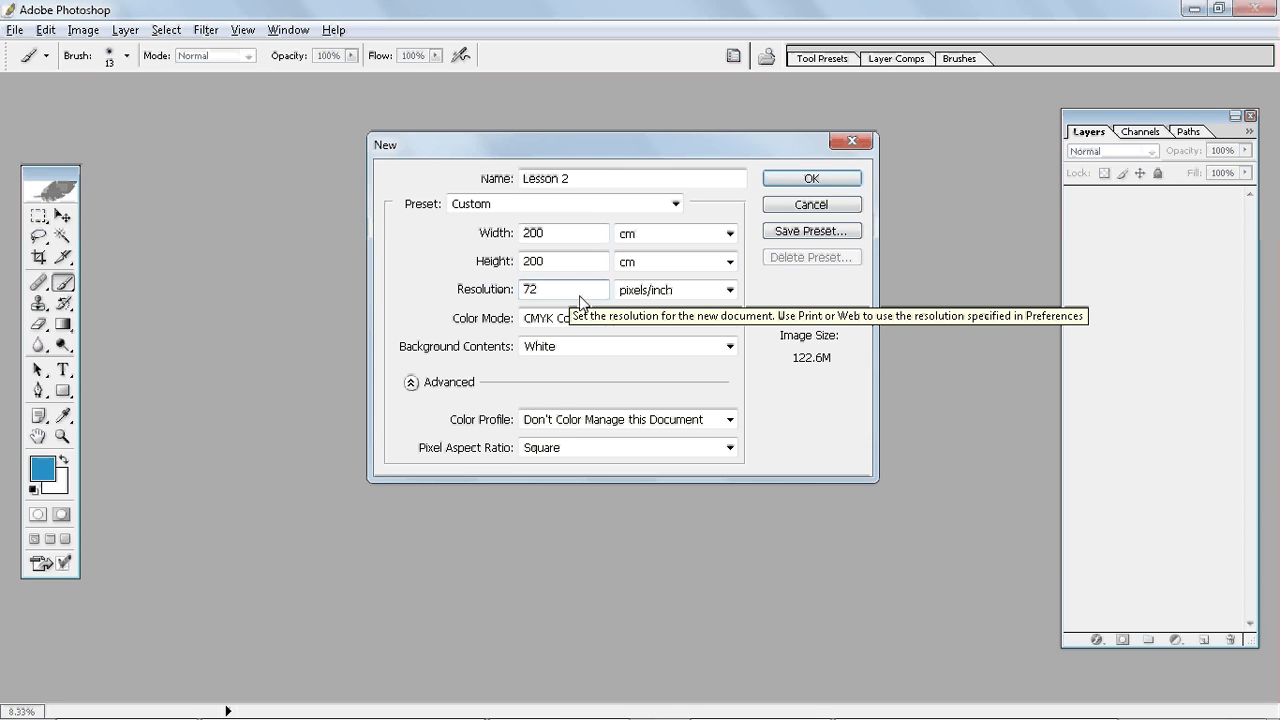
click(677, 296)
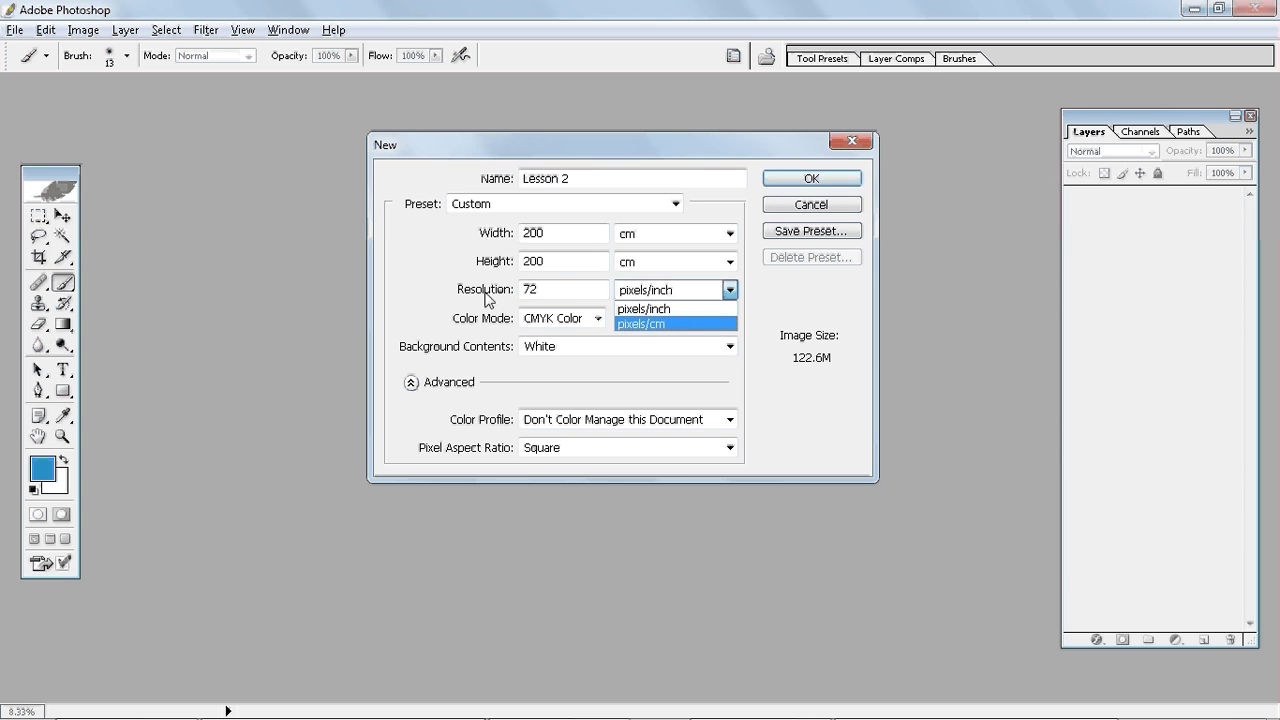
click(560, 294)
click(560, 294)
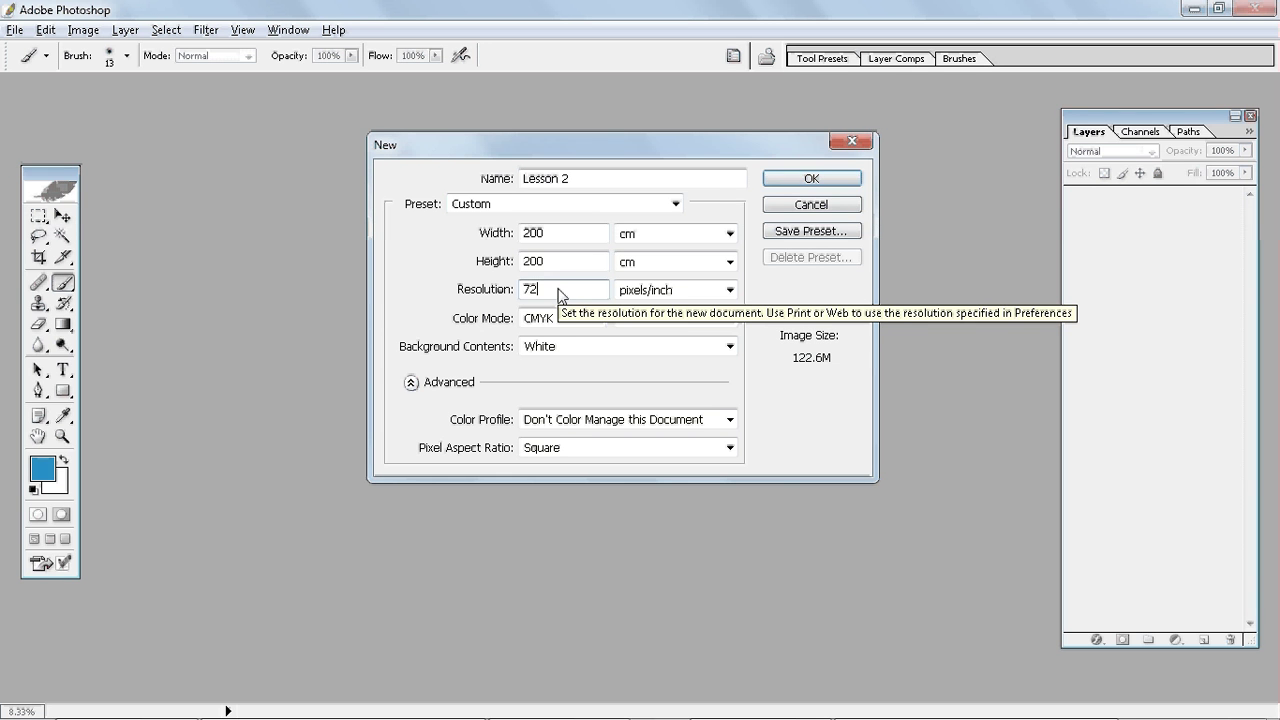
drag(550, 292, 516, 292)
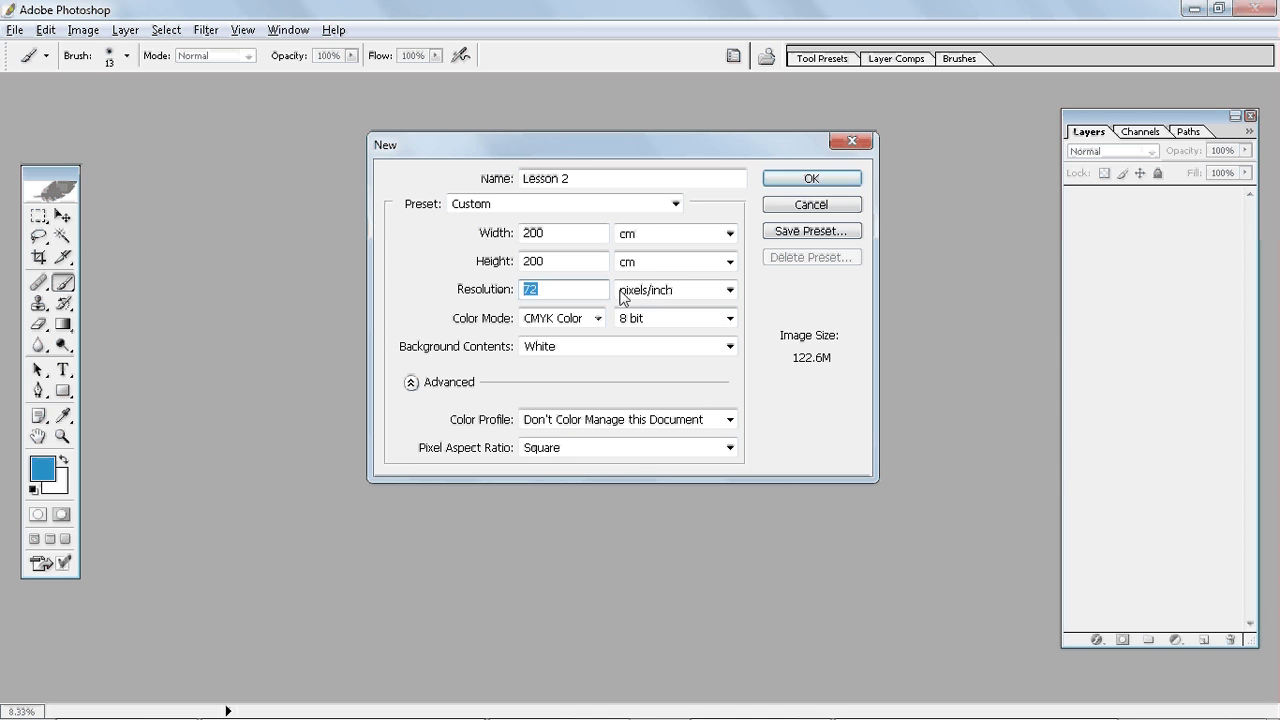
text(300)
click(802, 368)
text(72)
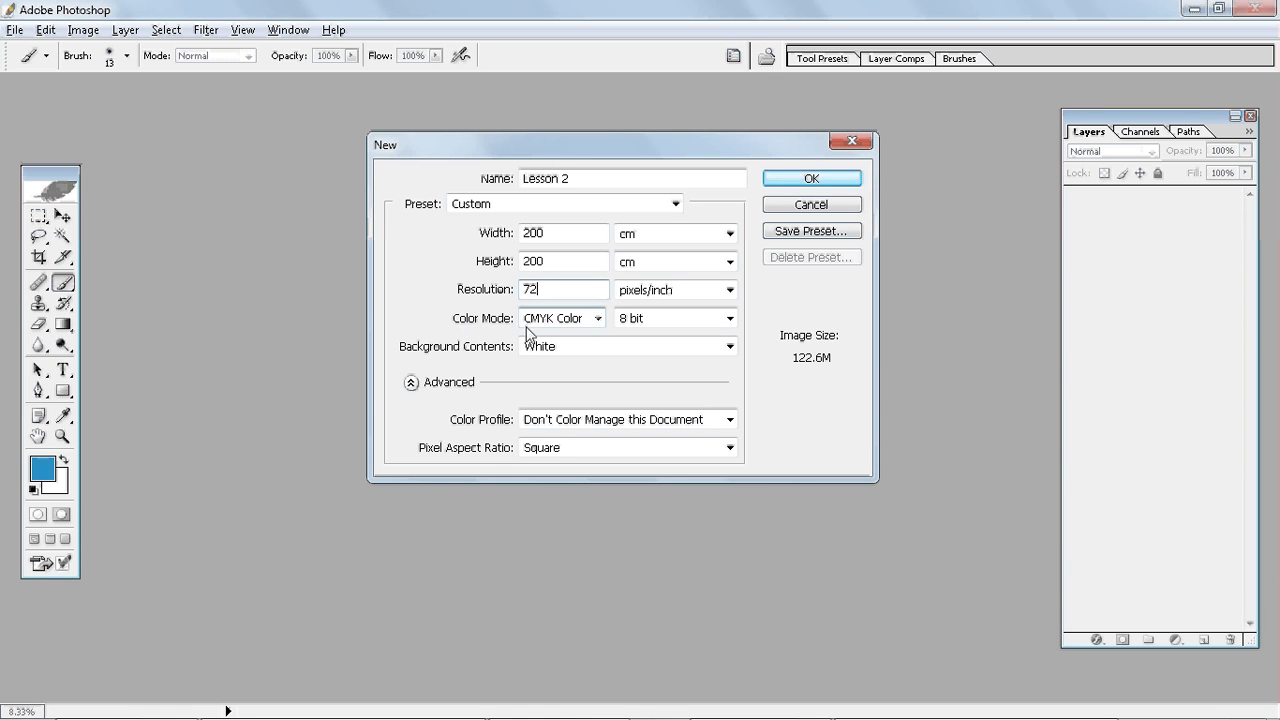
- Try RGB Color as the document's color mode and return it to CMYK Color
click(597, 319)
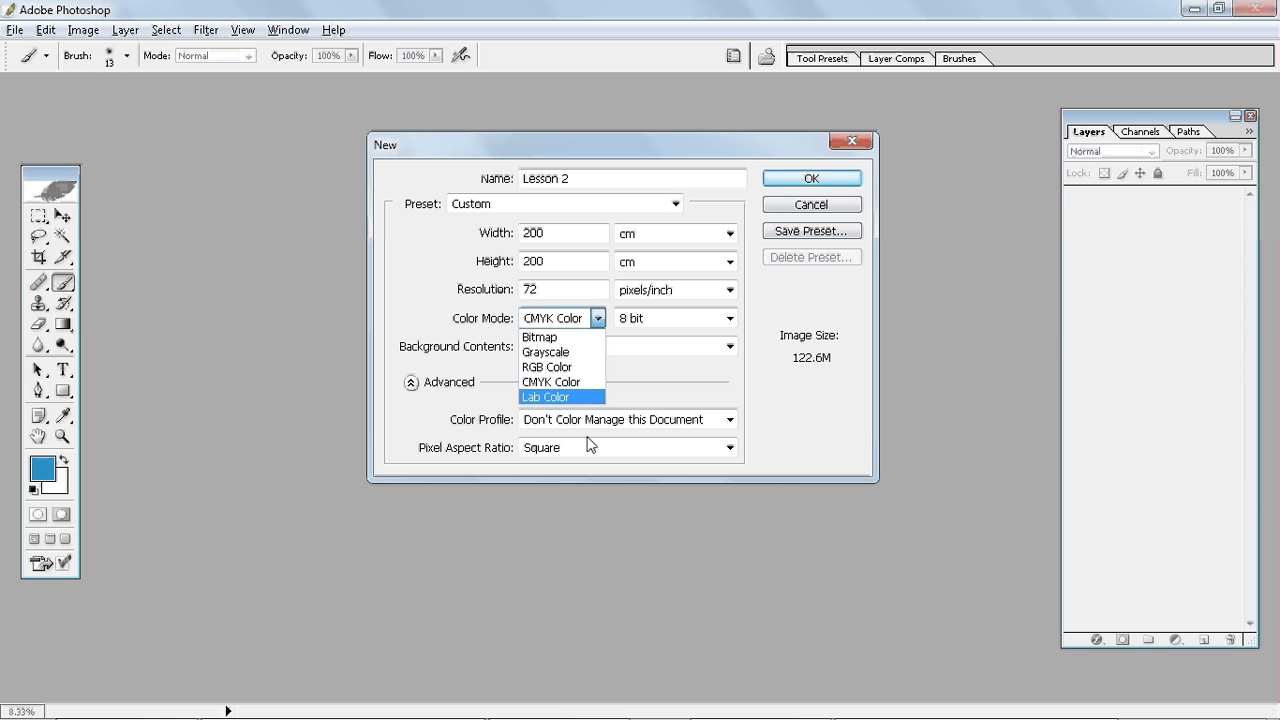
click(576, 374)
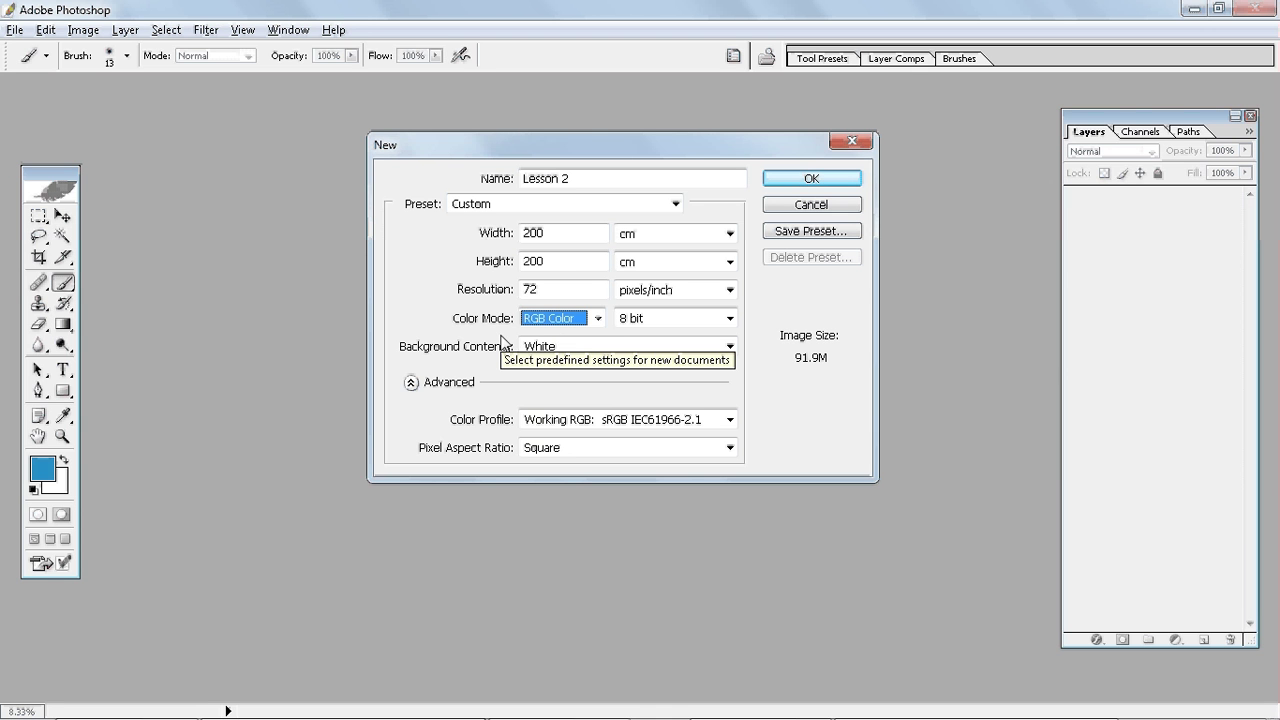
click(598, 319)
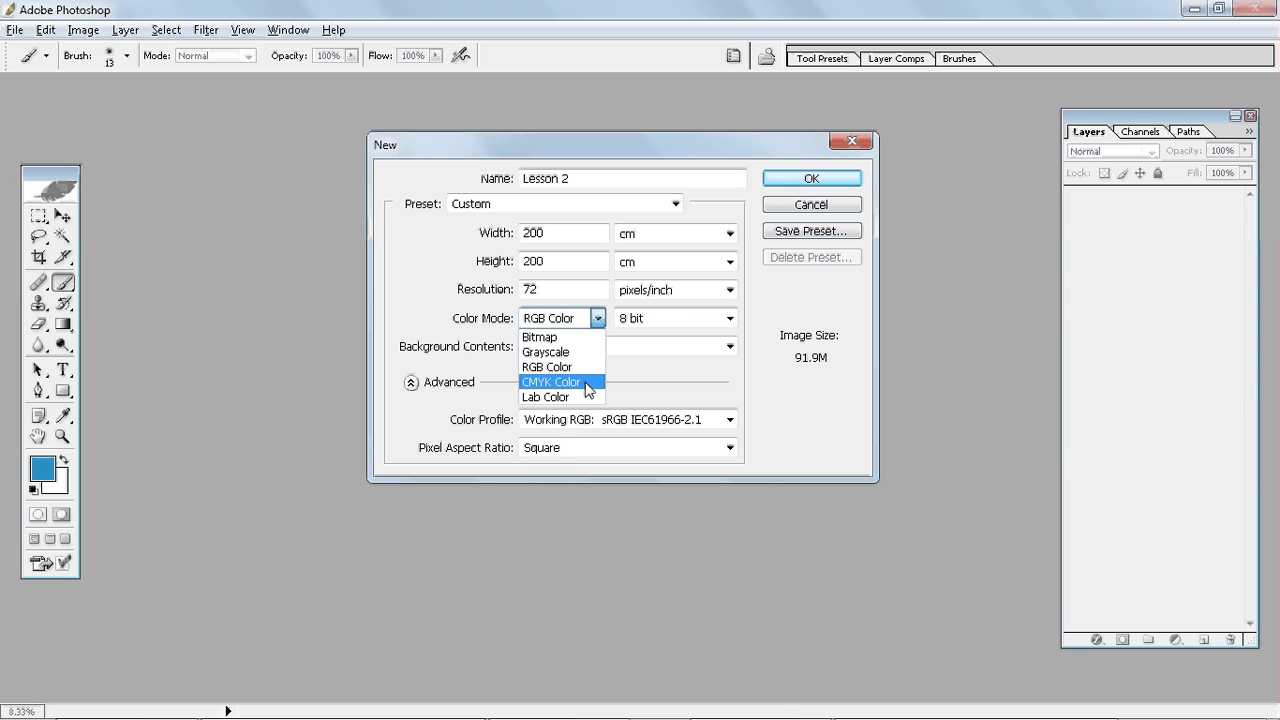
click(586, 383)
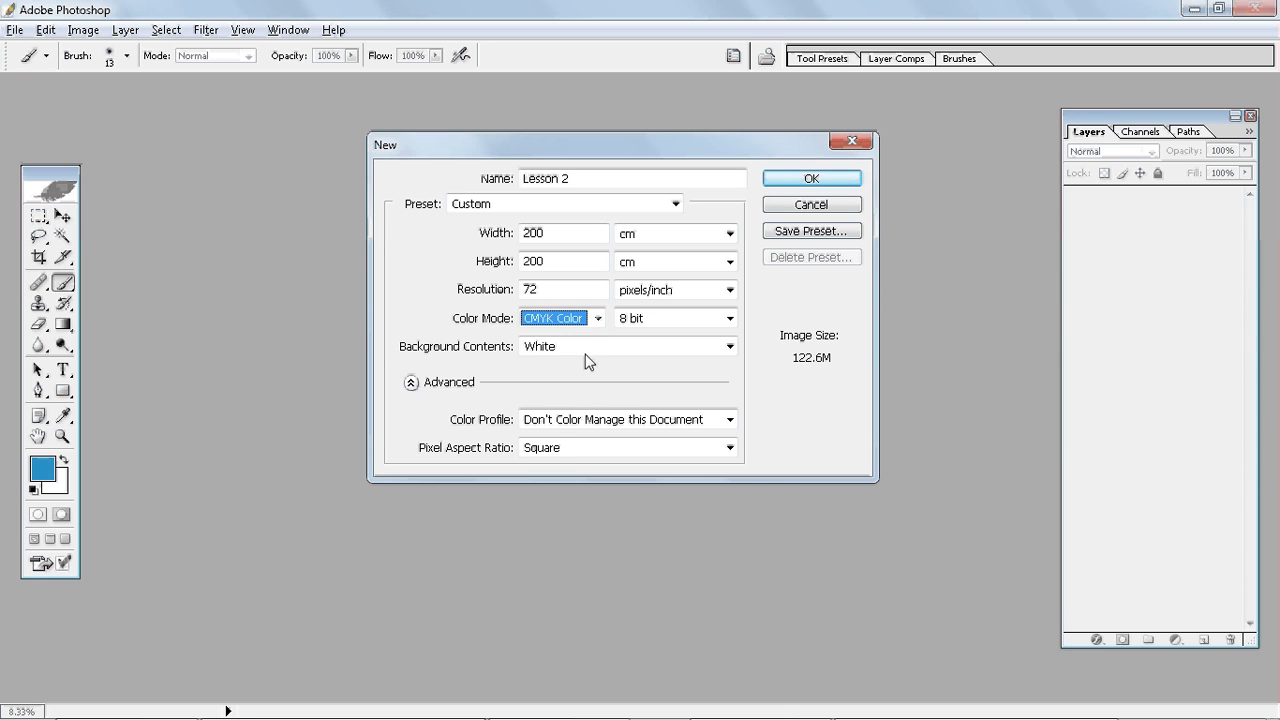
click(598, 318)
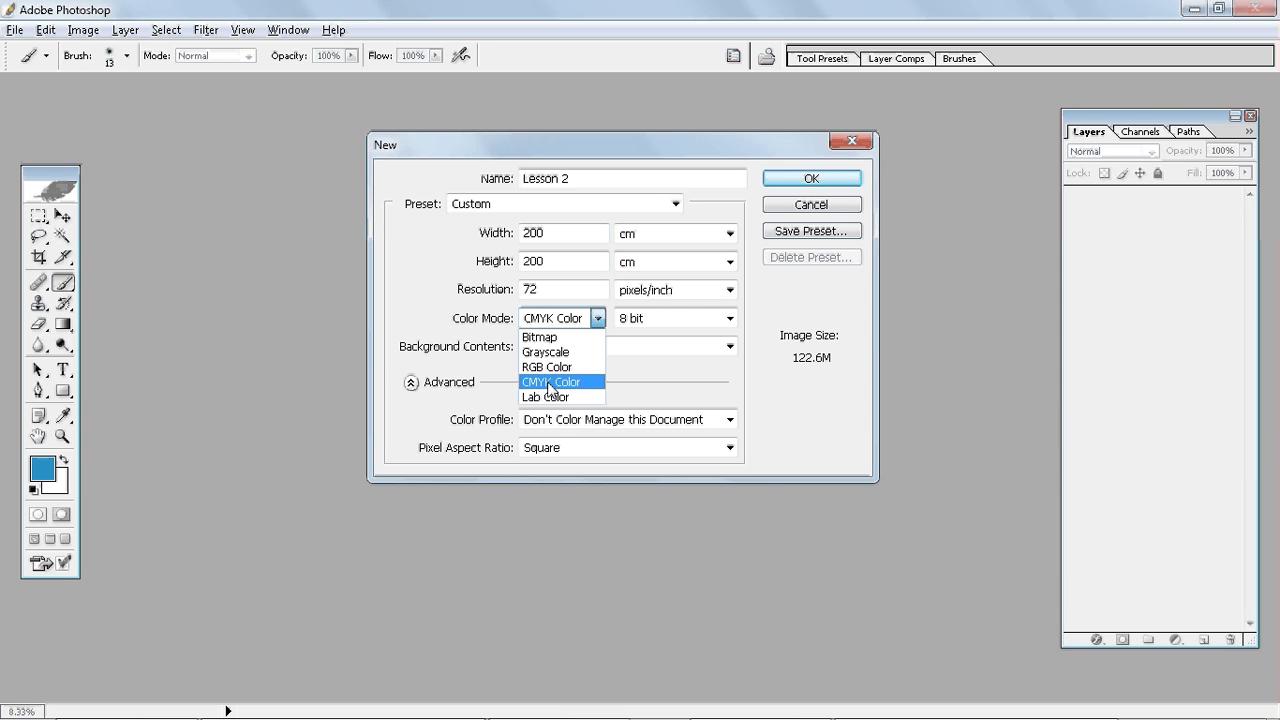
click(475, 308)
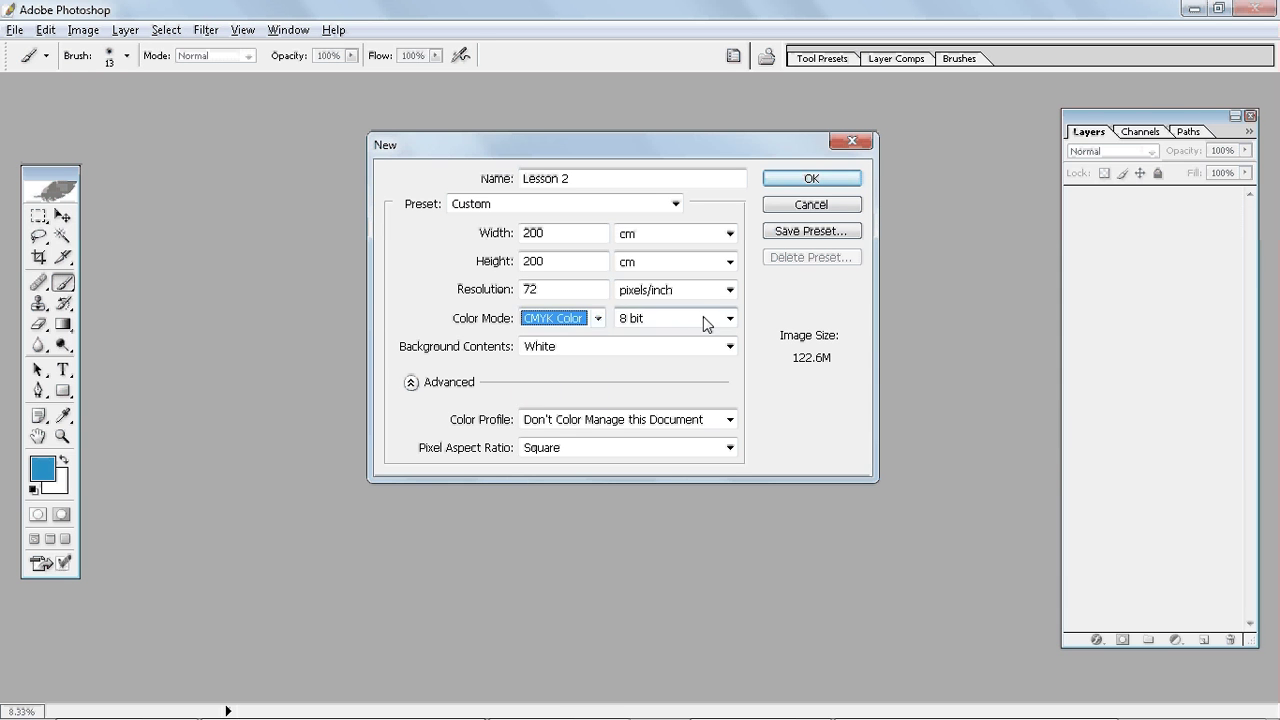
key(shift+Tab)
key(shift+Tab)
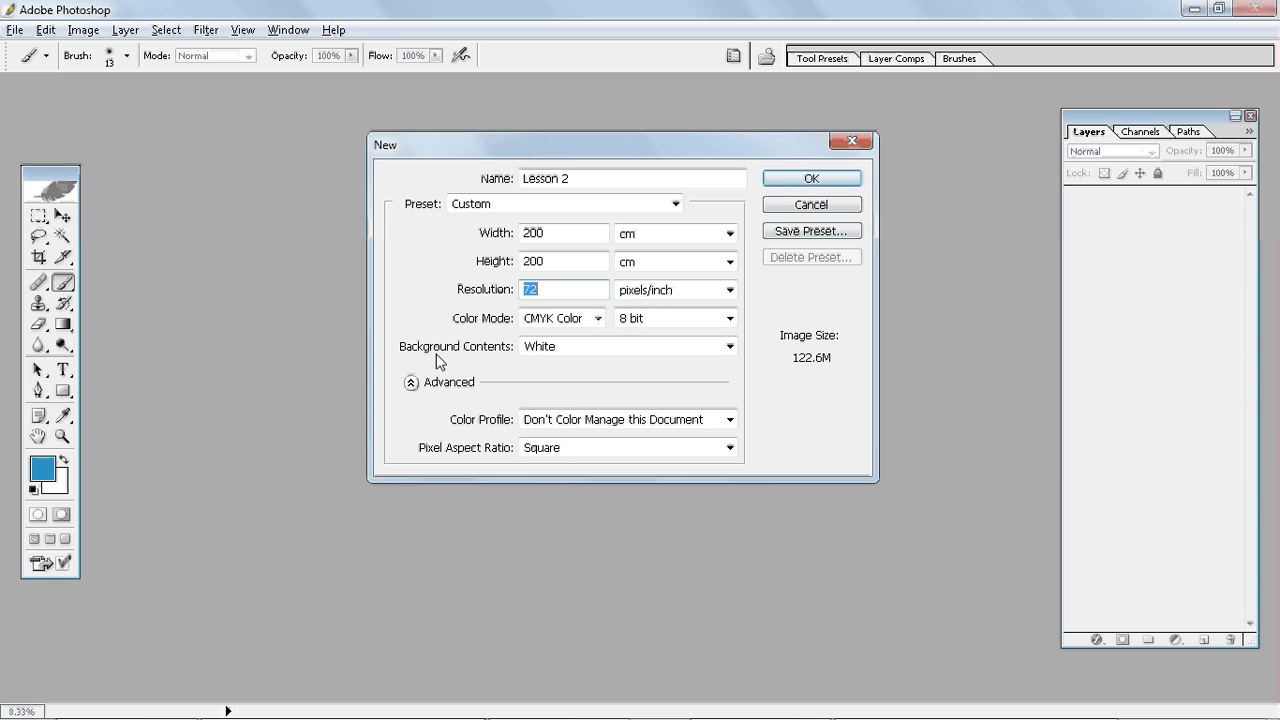
- Try Background Color as the background contents and return the setting to White
click(586, 350)
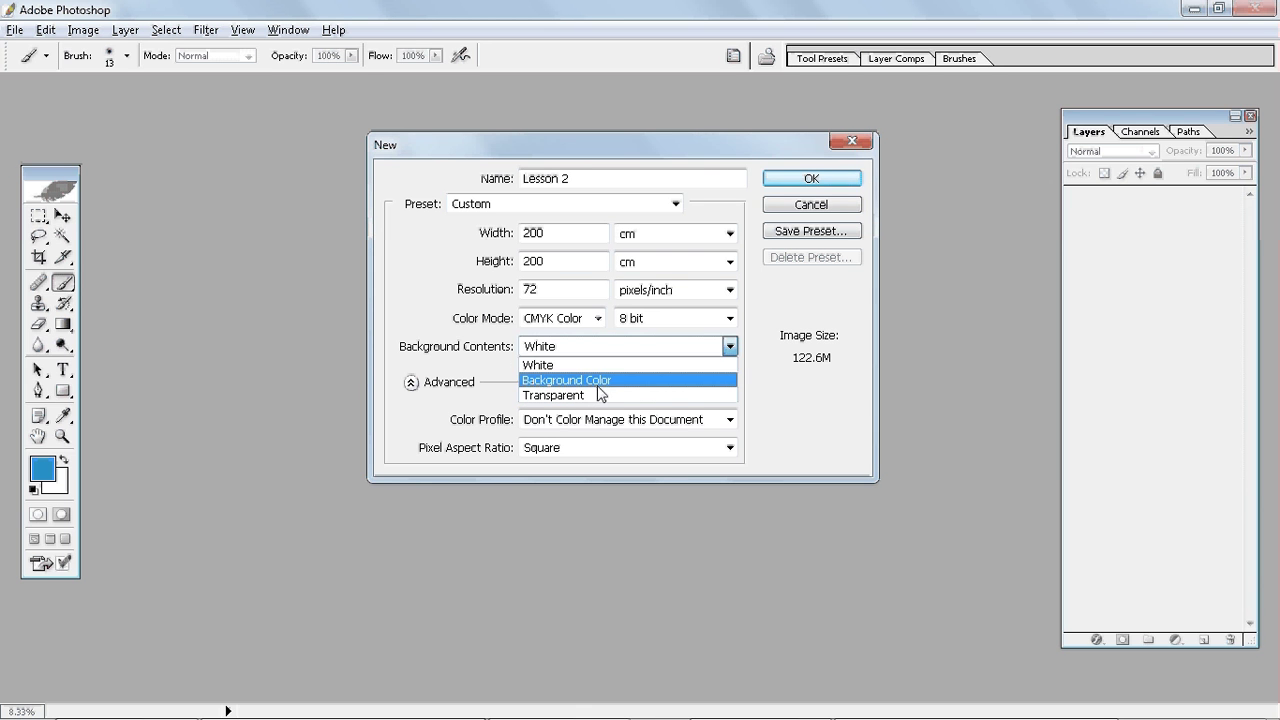
click(613, 381)
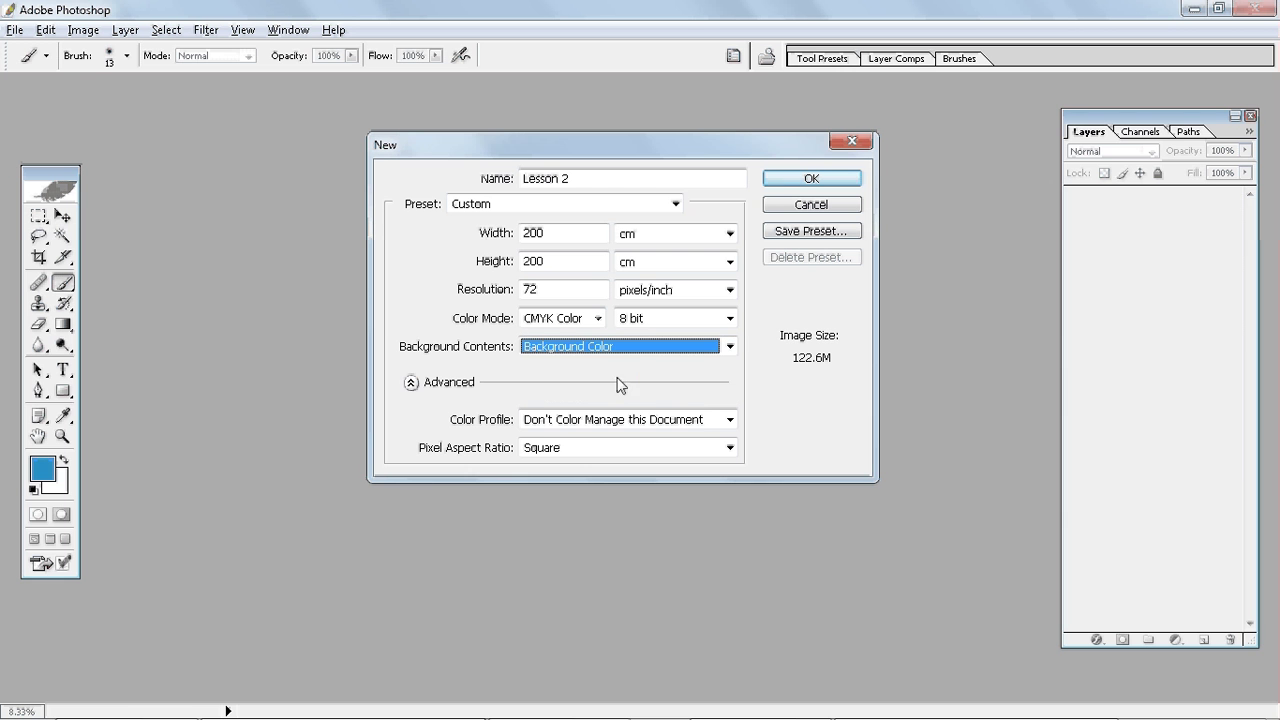
click(631, 351)
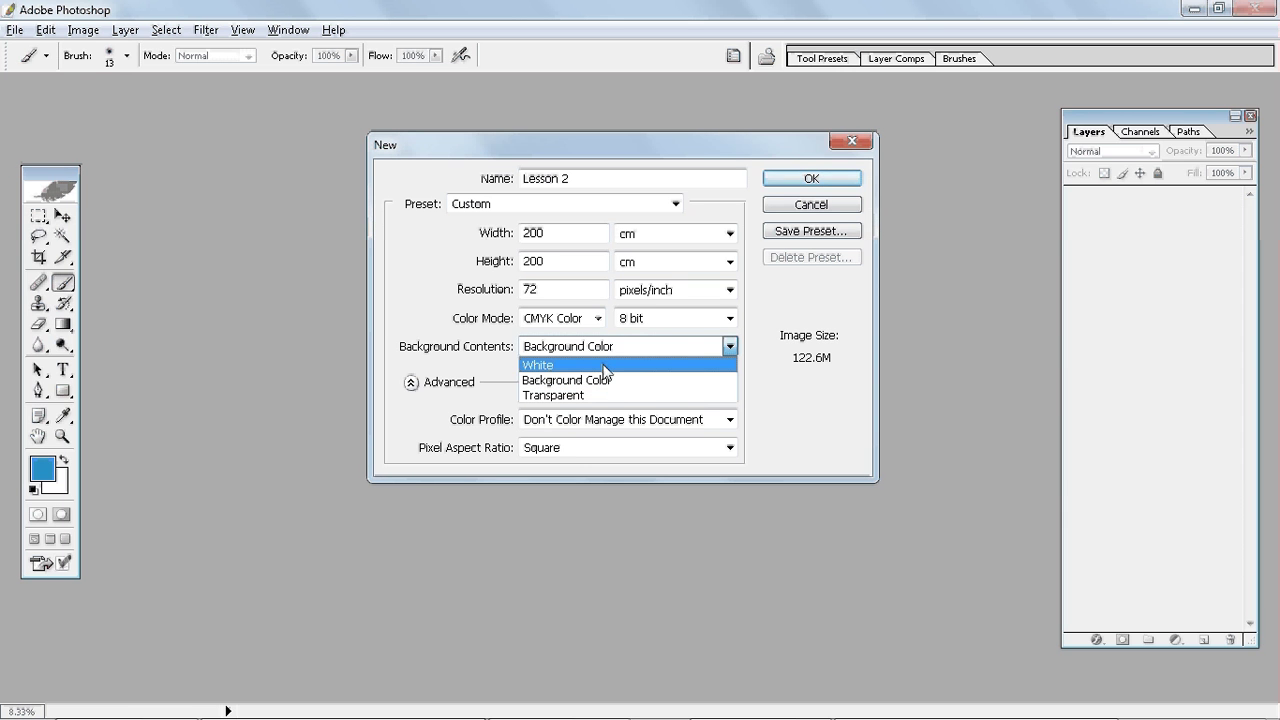
click(604, 367)
- Collapse the Advanced settings of the new document and expand them again
click(411, 387)
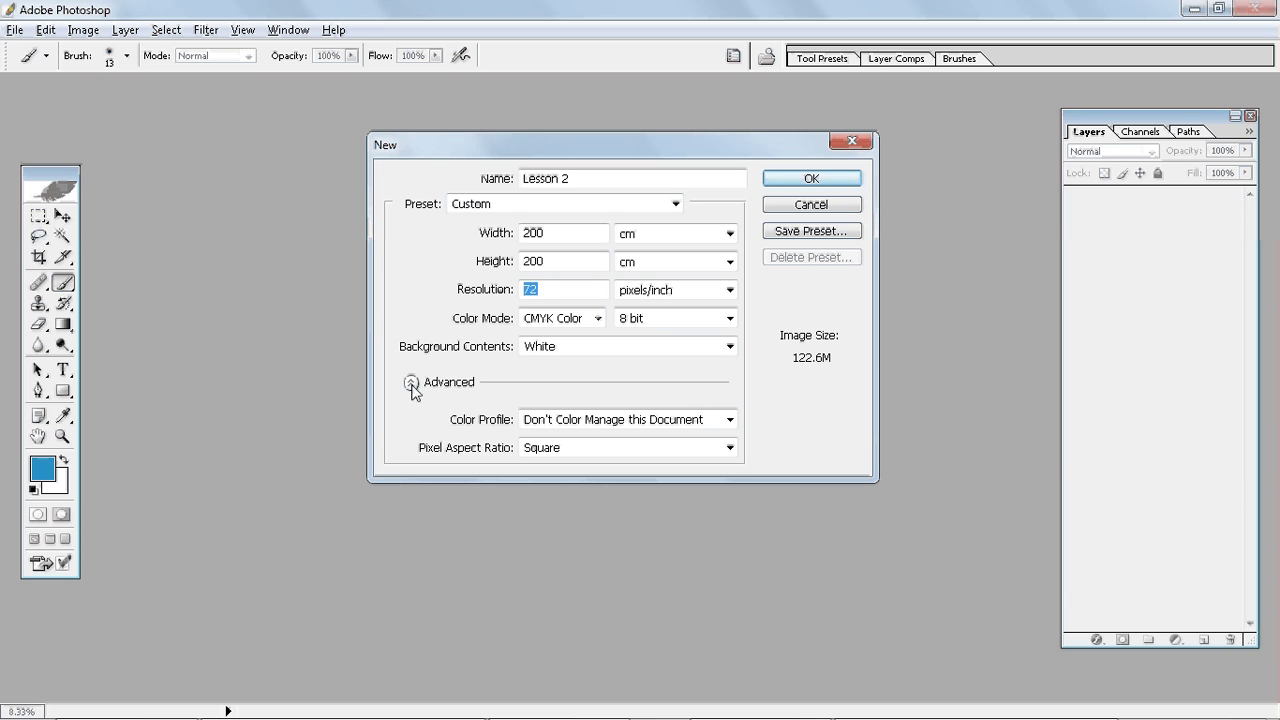
click(411, 384)
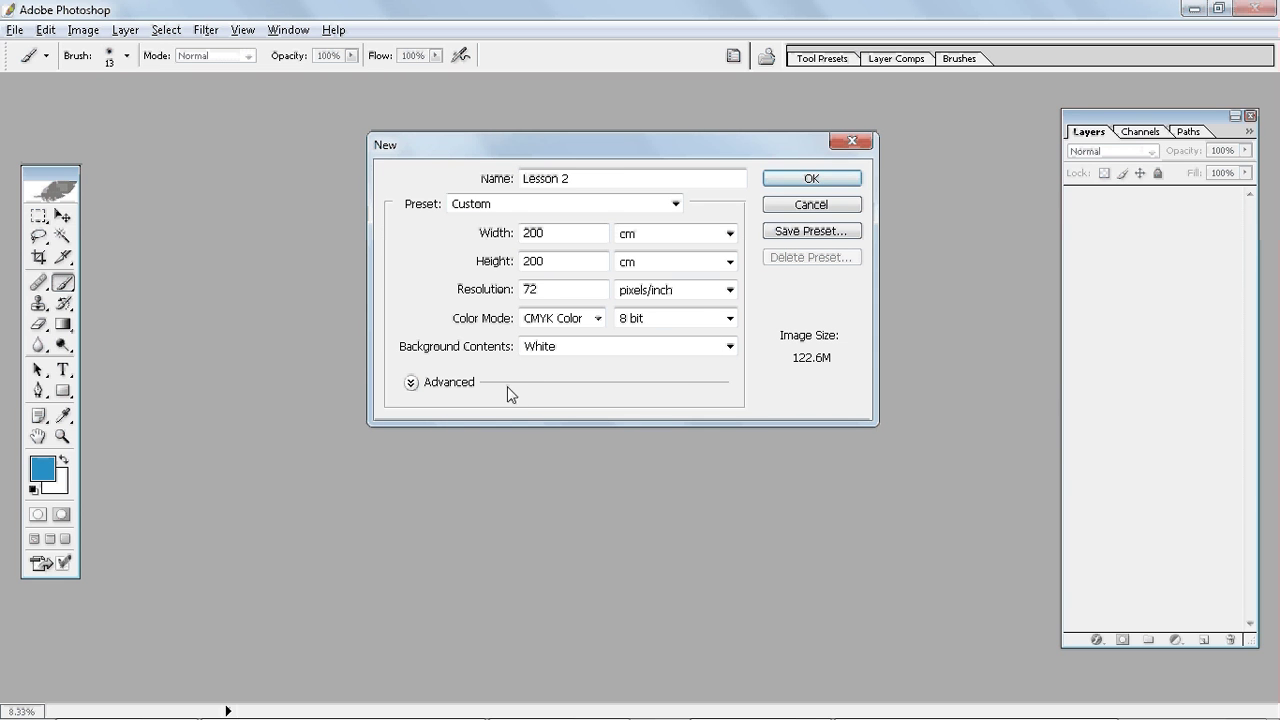
click(411, 384)
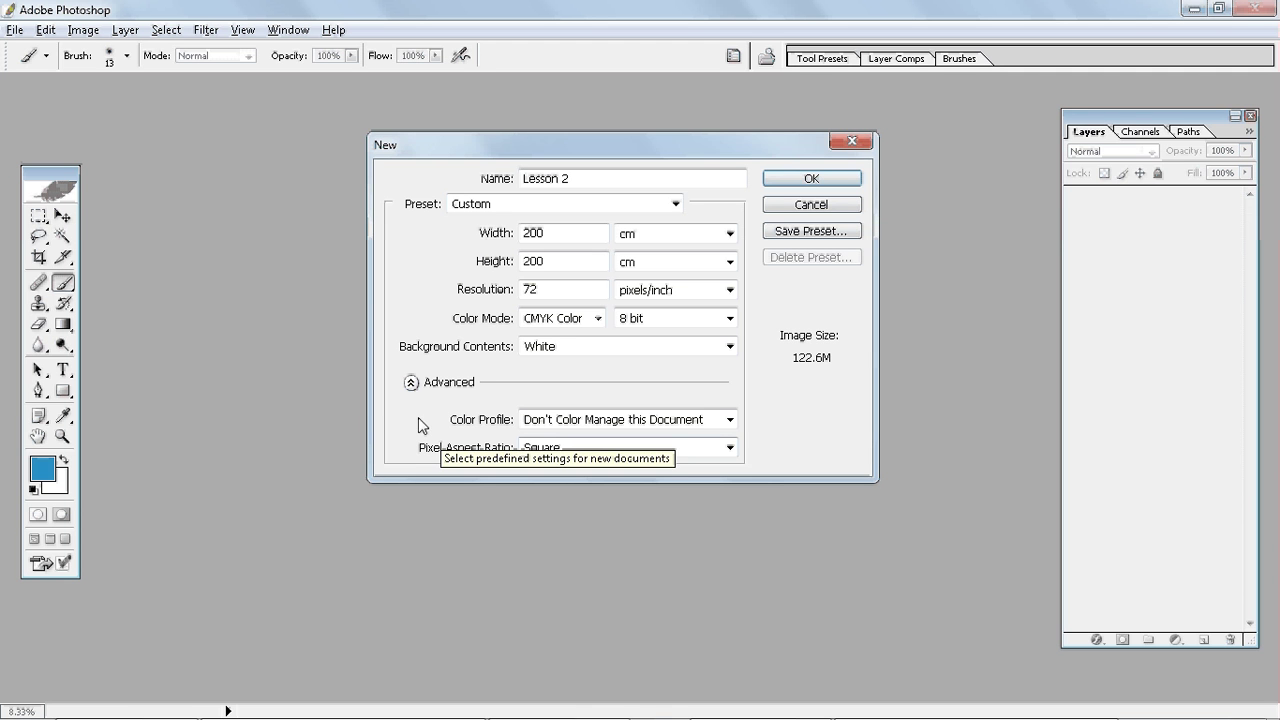
- Review the pixel aspect ratio and color profile choices, keeping Square and Don't Color Manage this Document, and toggle the Advanced settings
click(652, 452)
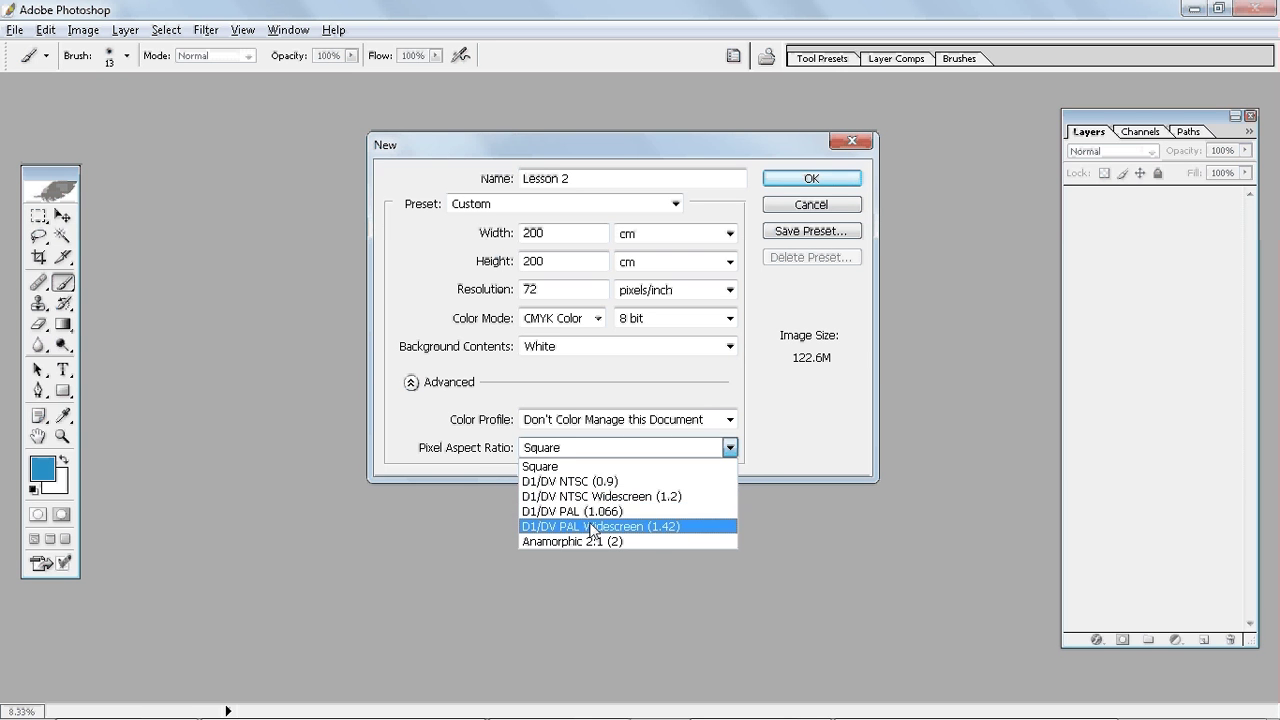
click(562, 467)
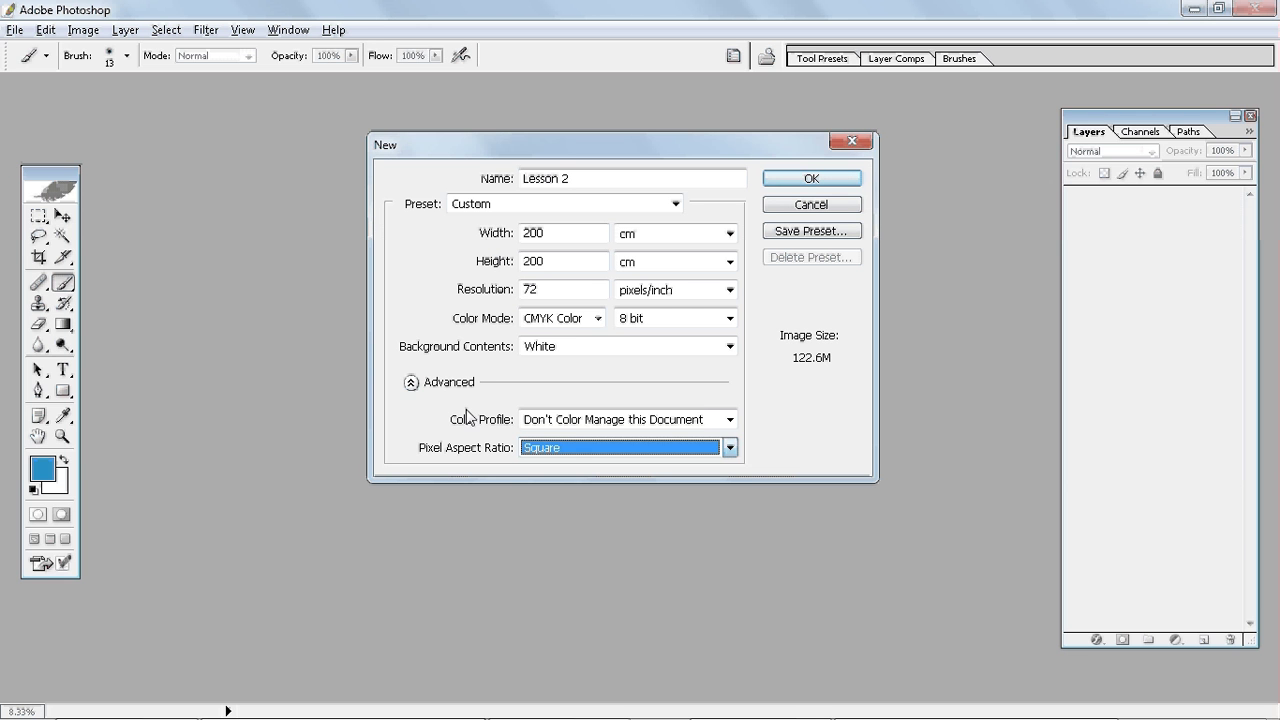
click(573, 421)
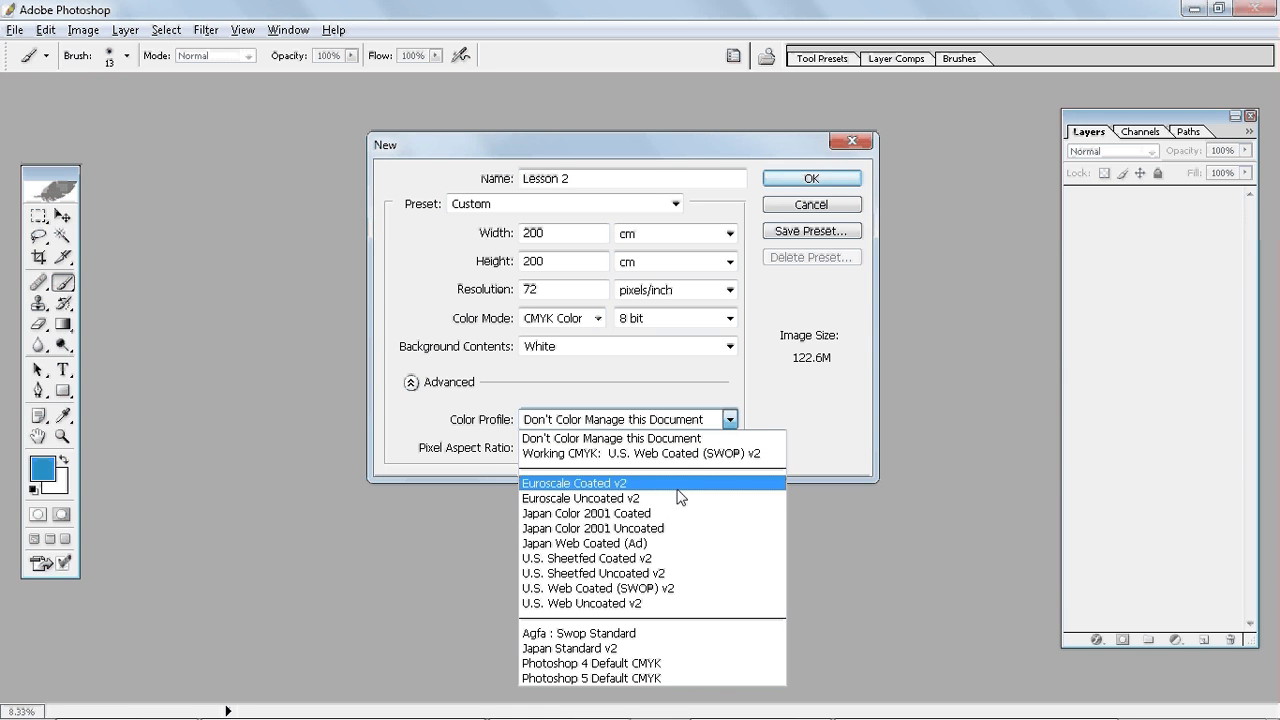
click(592, 382)
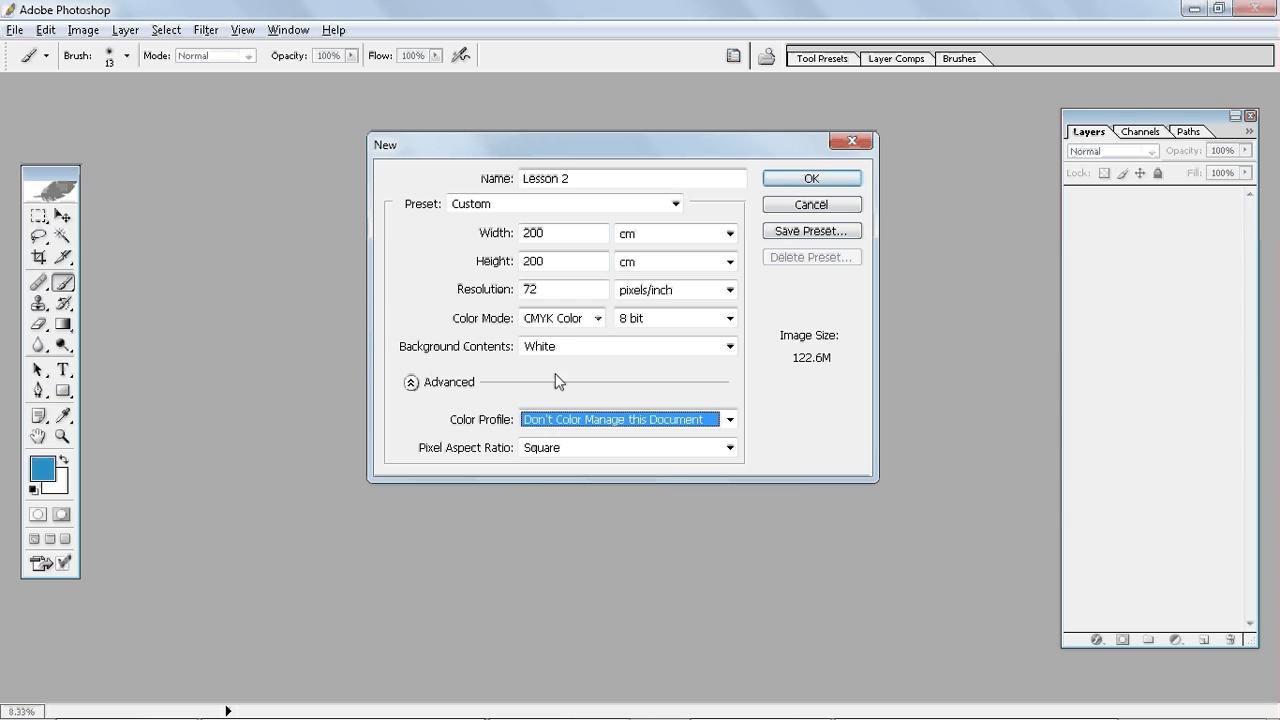
click(411, 383)
click(411, 383)
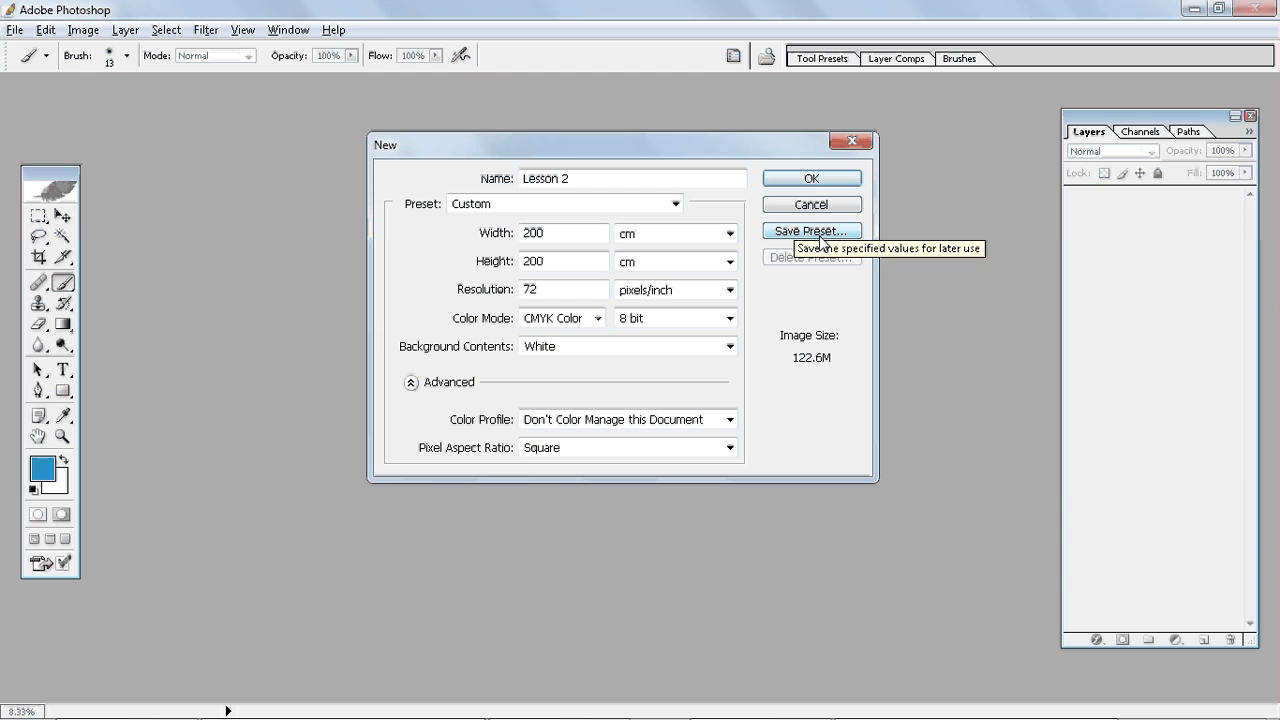
- Try saving the document settings as a preset with a person's first name as the preset name, and cancel
click(824, 233)
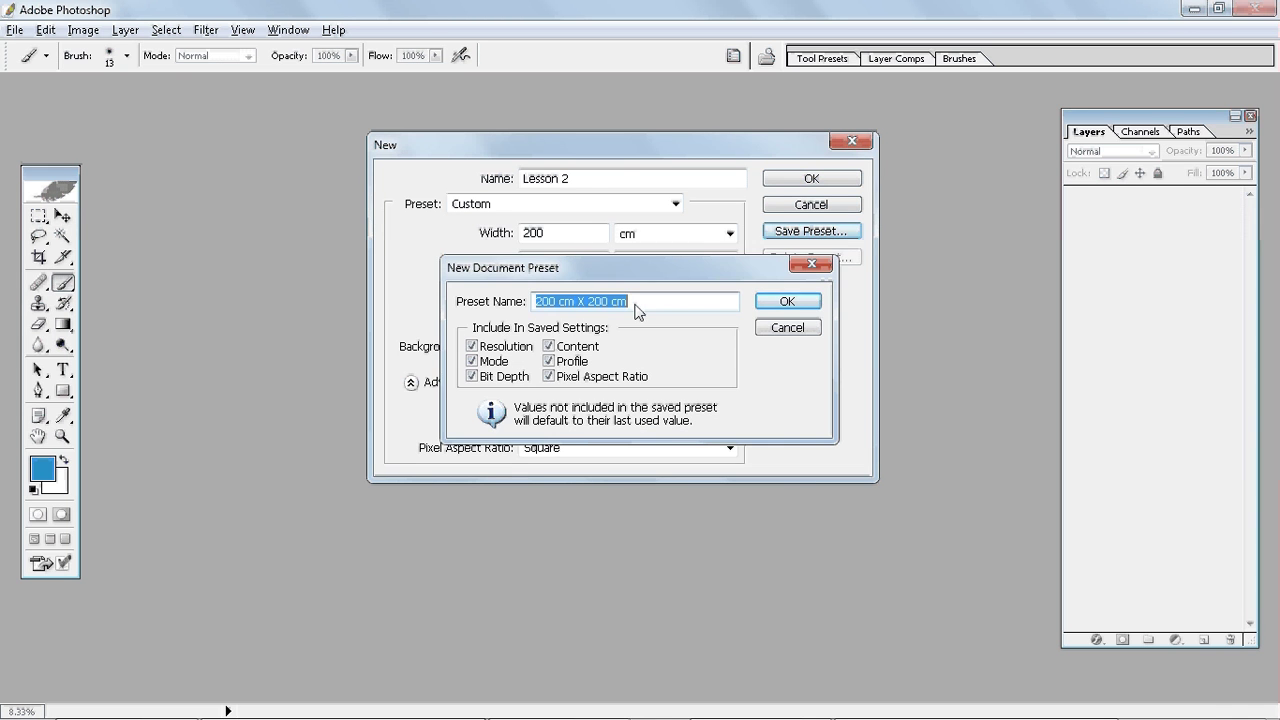
text(Vineet)
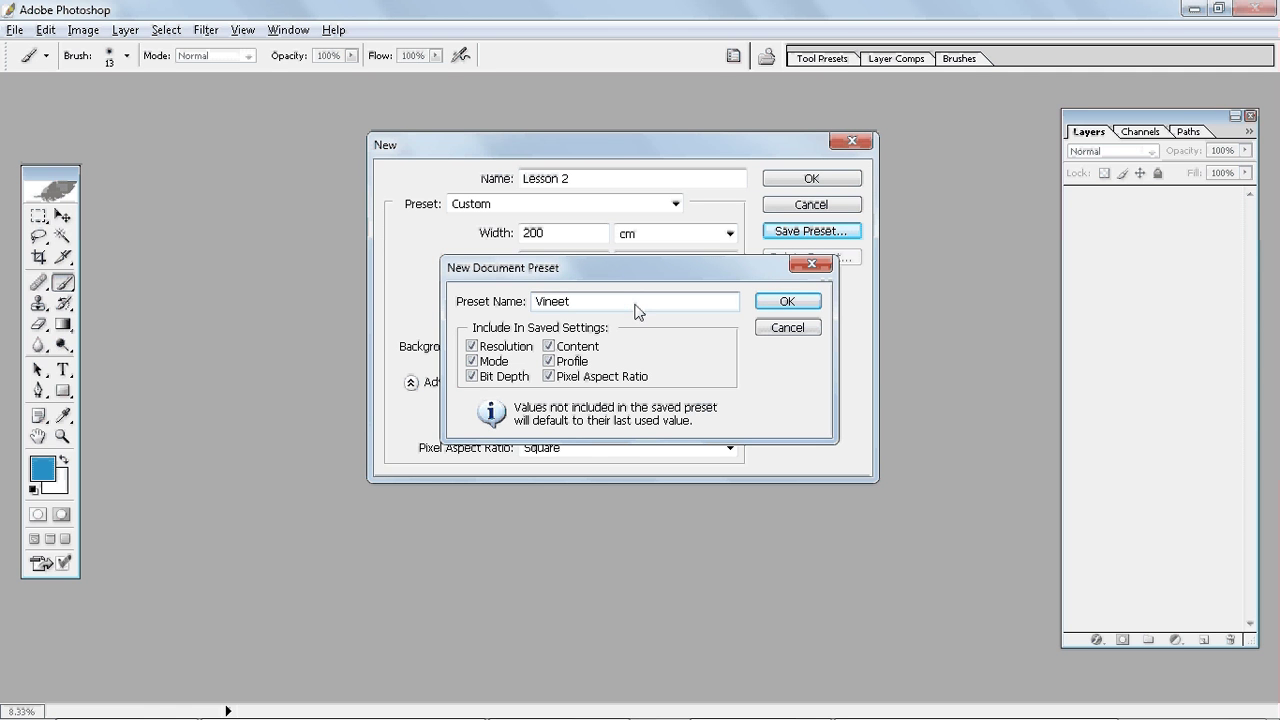
click(786, 331)
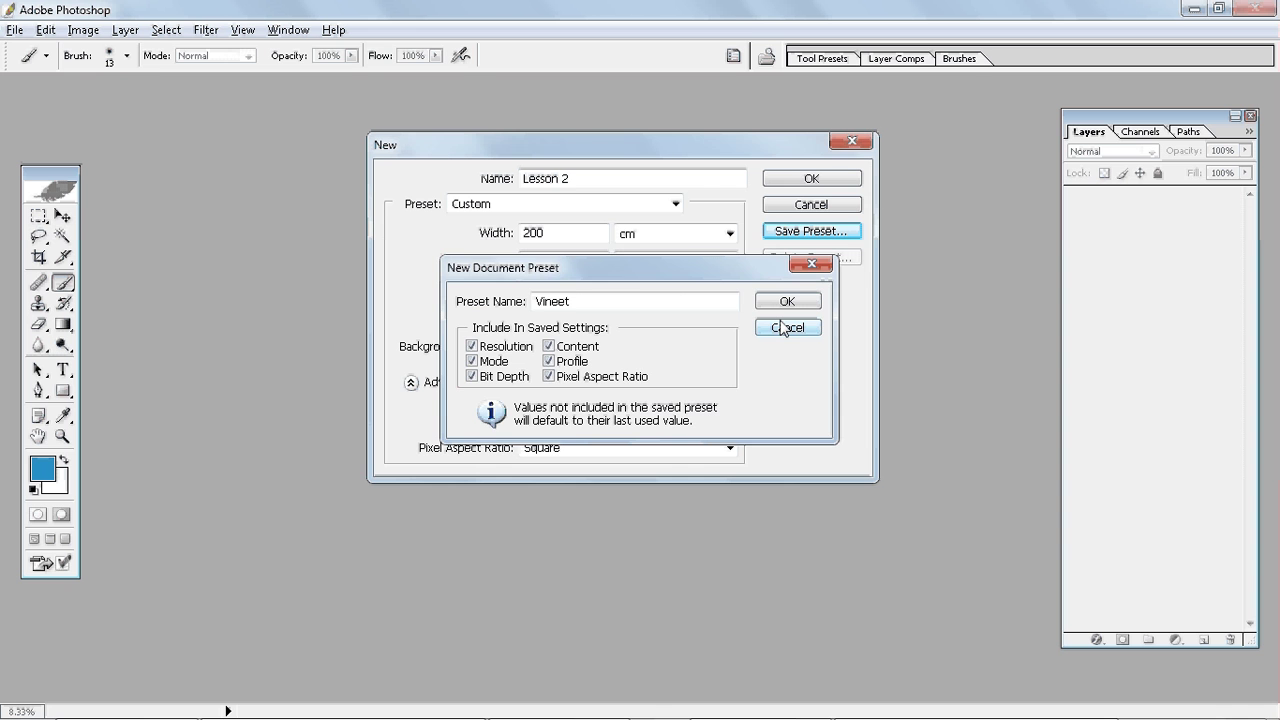
click(783, 328)
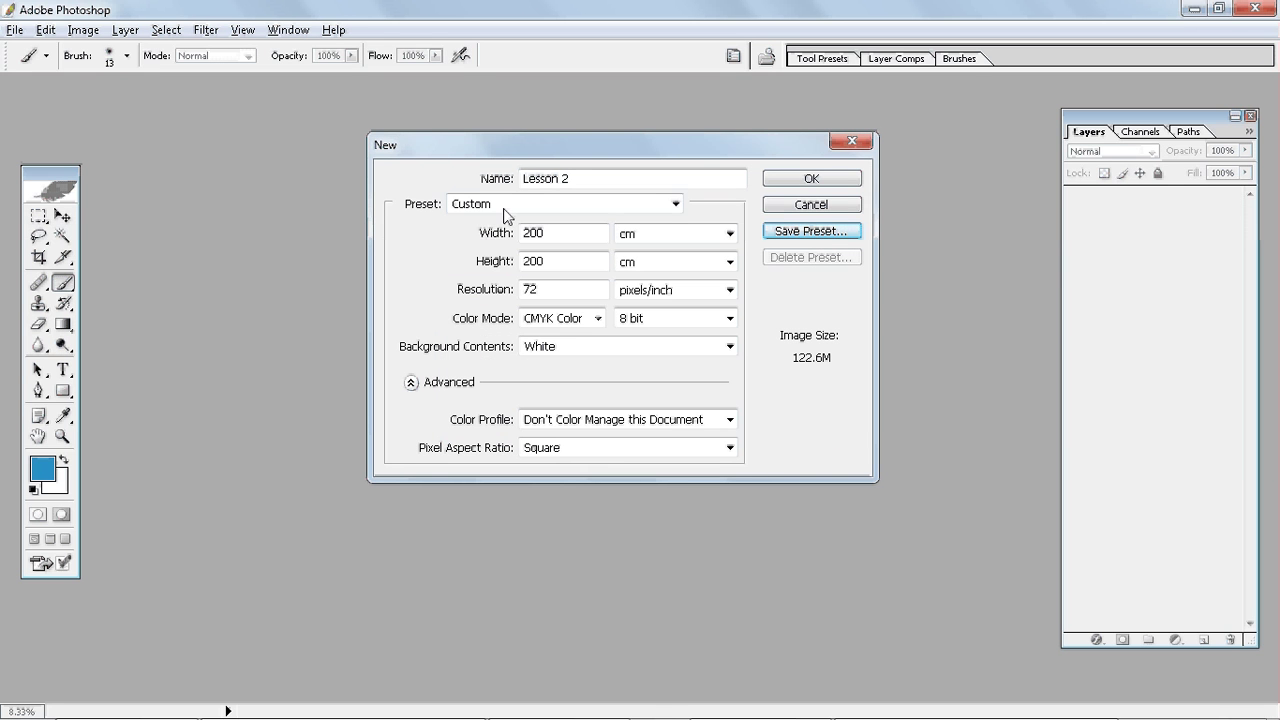
- Look through the list of predefined document presets and keep Custom
click(506, 207)
click(415, 287)
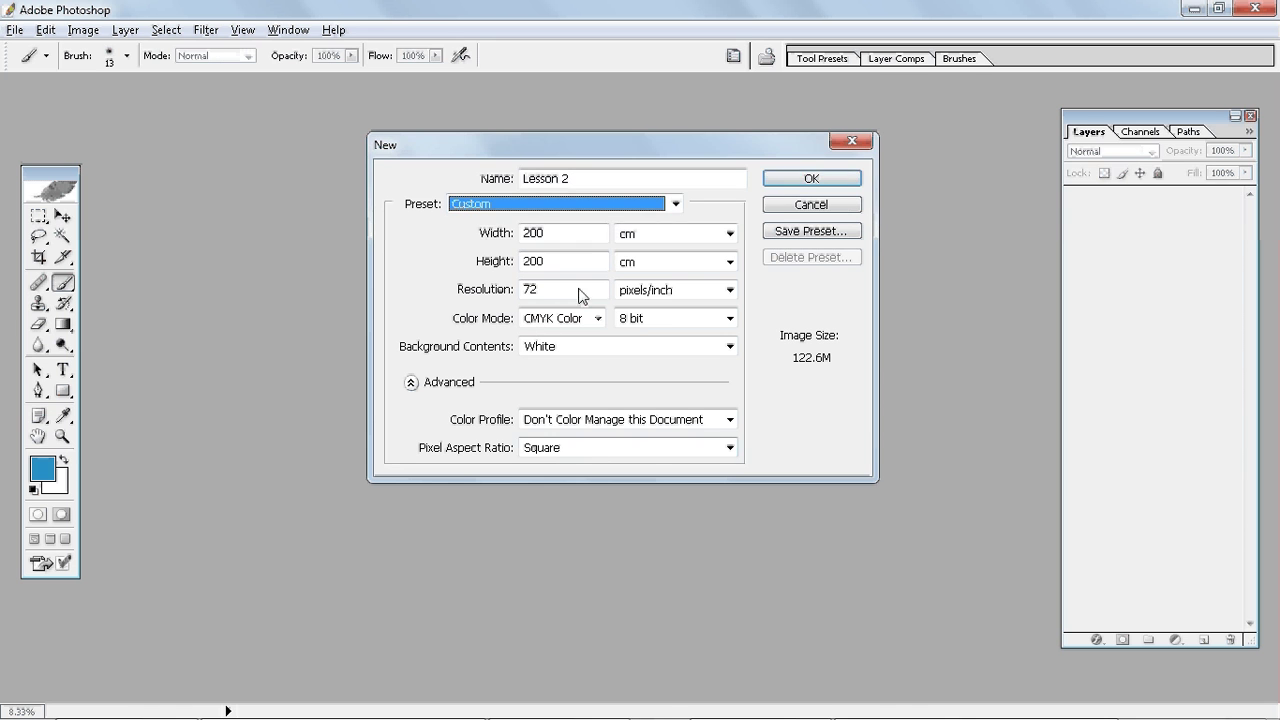
click(597, 205)
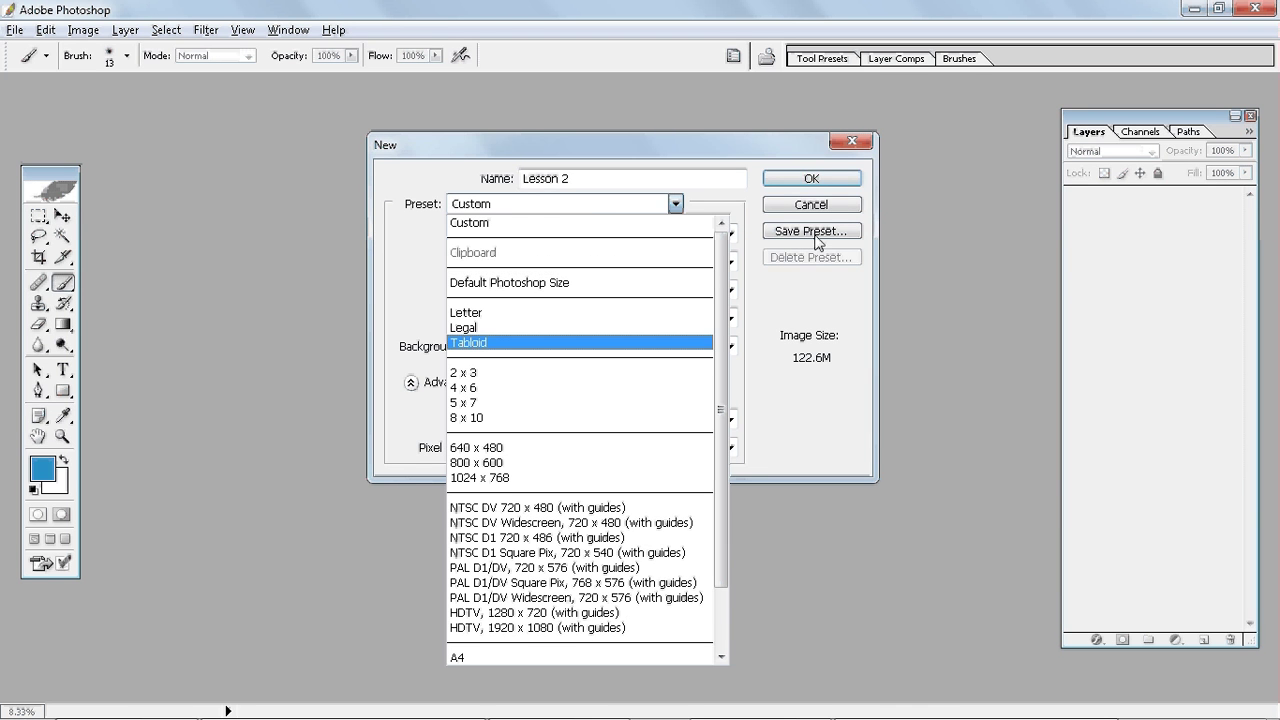
click(394, 266)
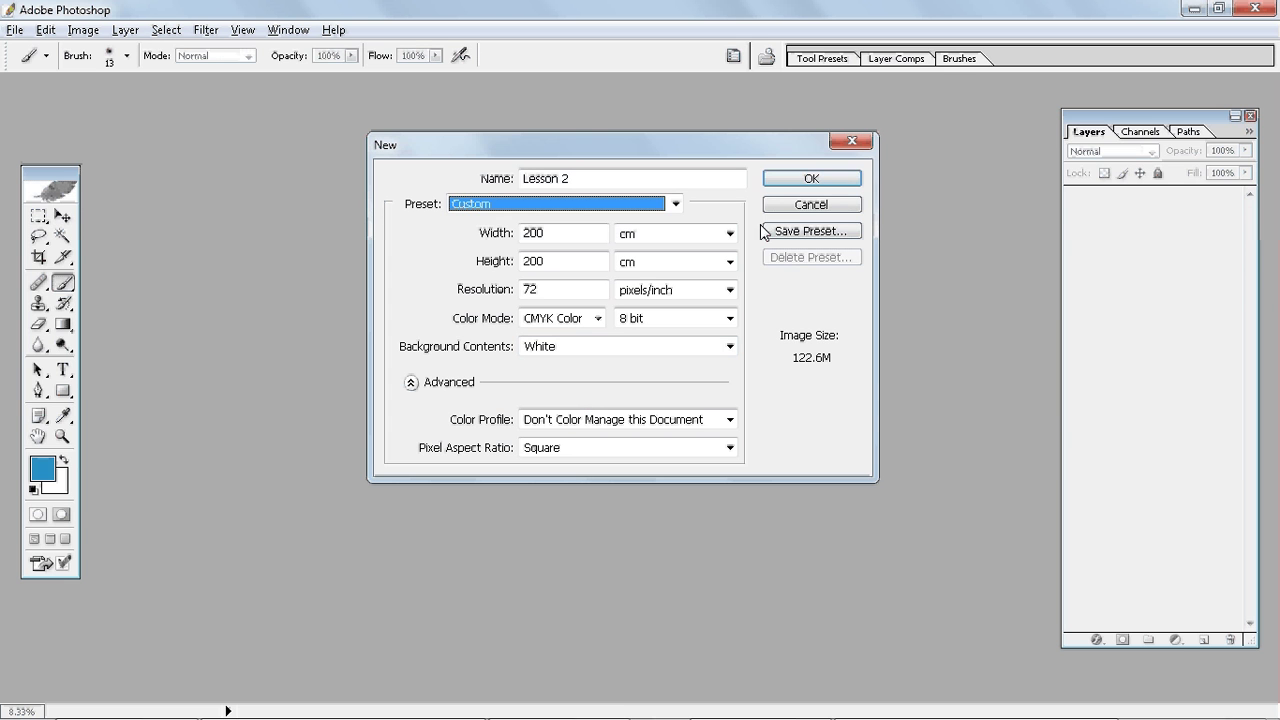
- Create the Lesson 2 document with the chosen settings and move its window clear of the toolbox
click(792, 178)
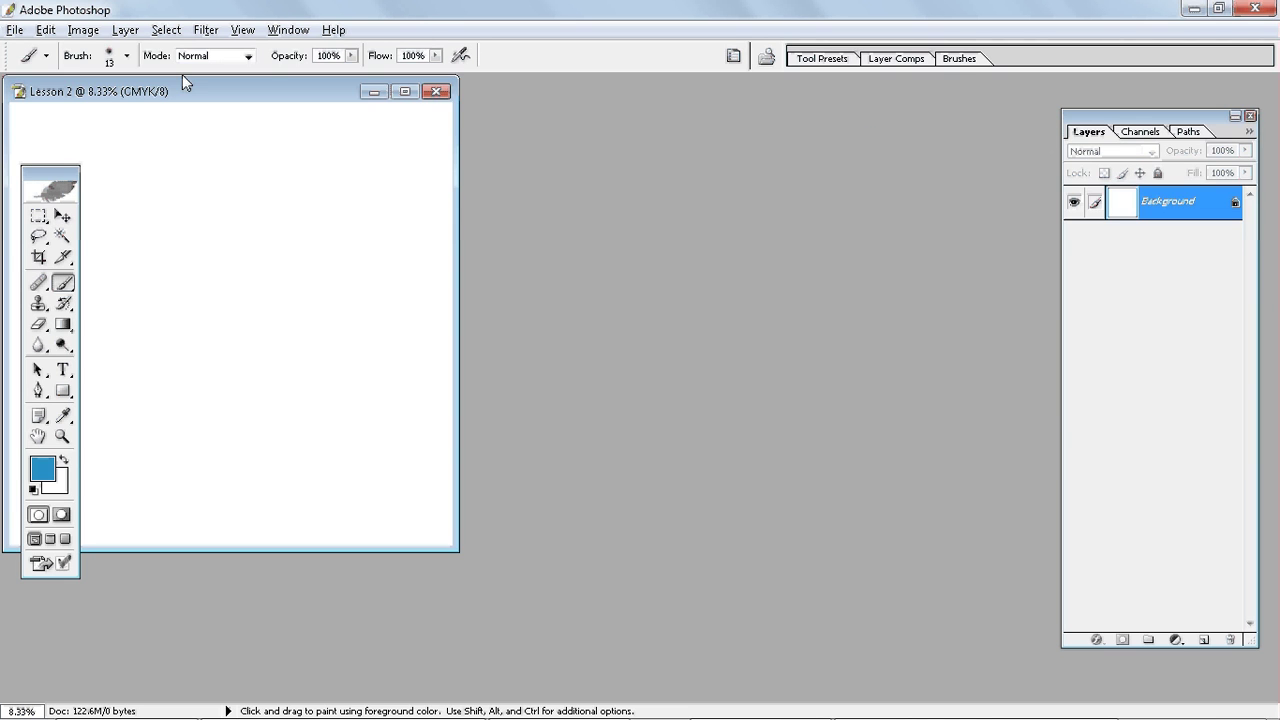
drag(182, 84, 370, 123)
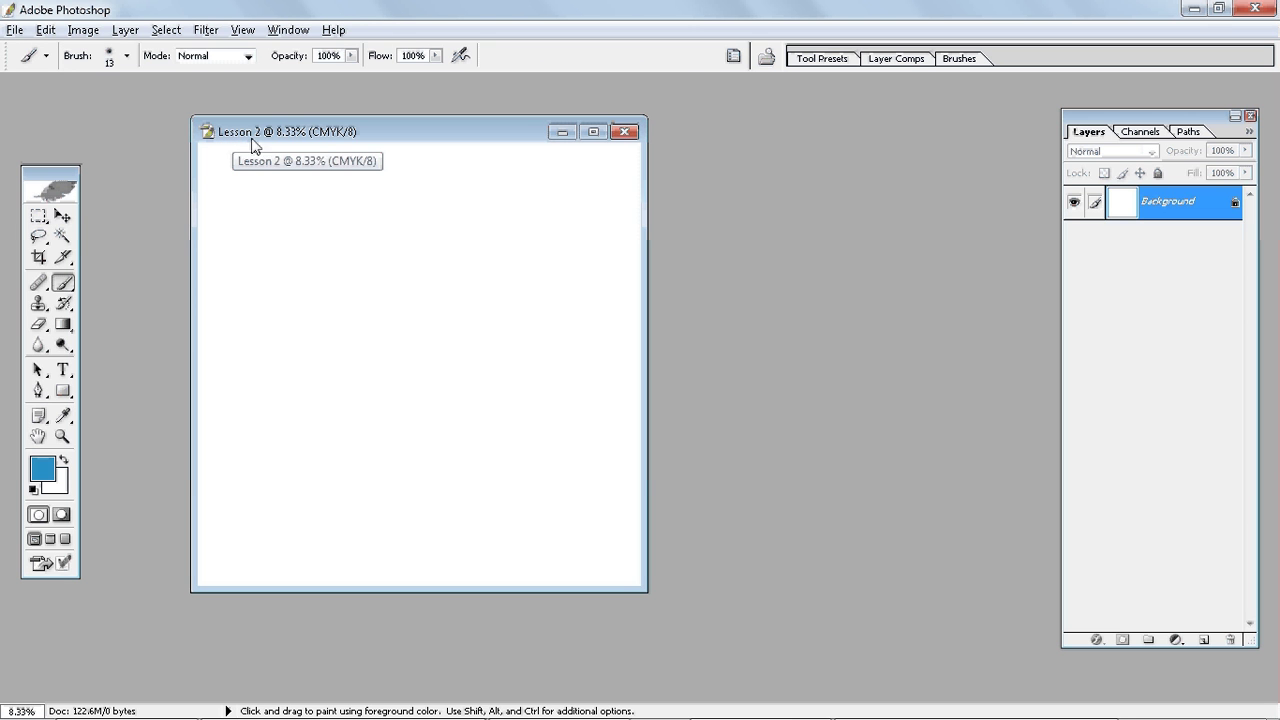
drag(245, 141, 194, 133)
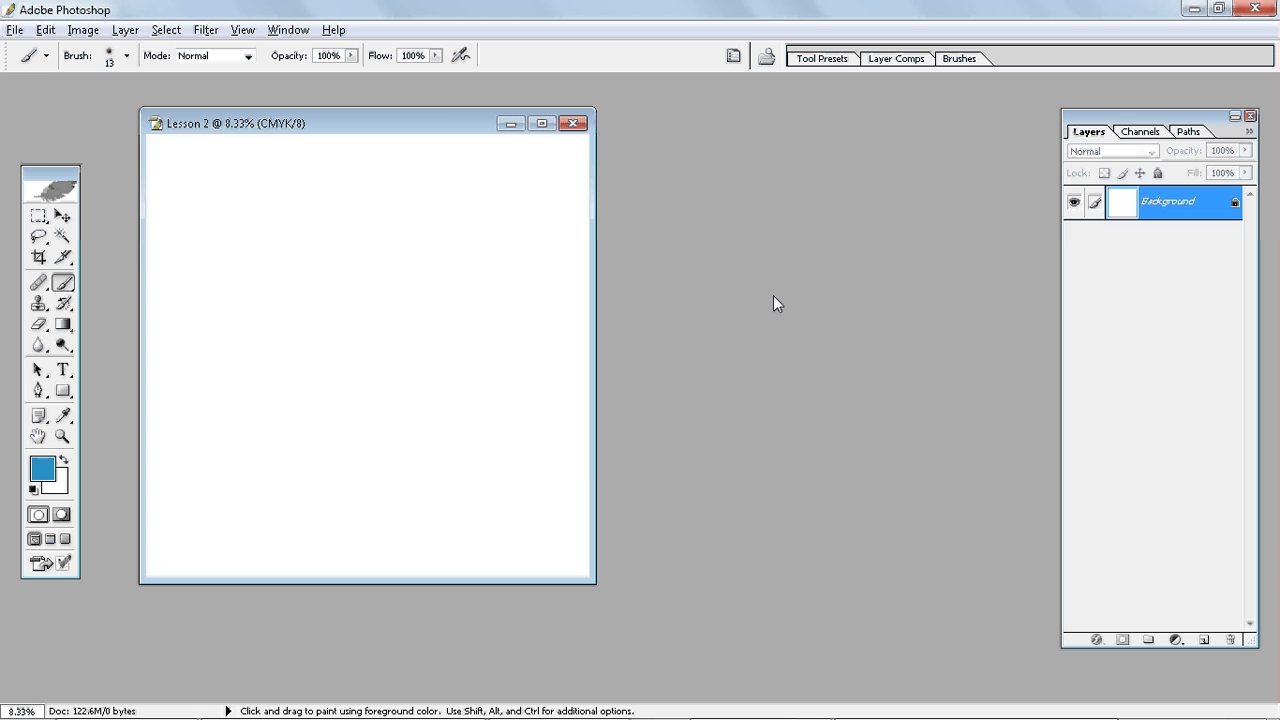
drag(400, 122, 429, 108)
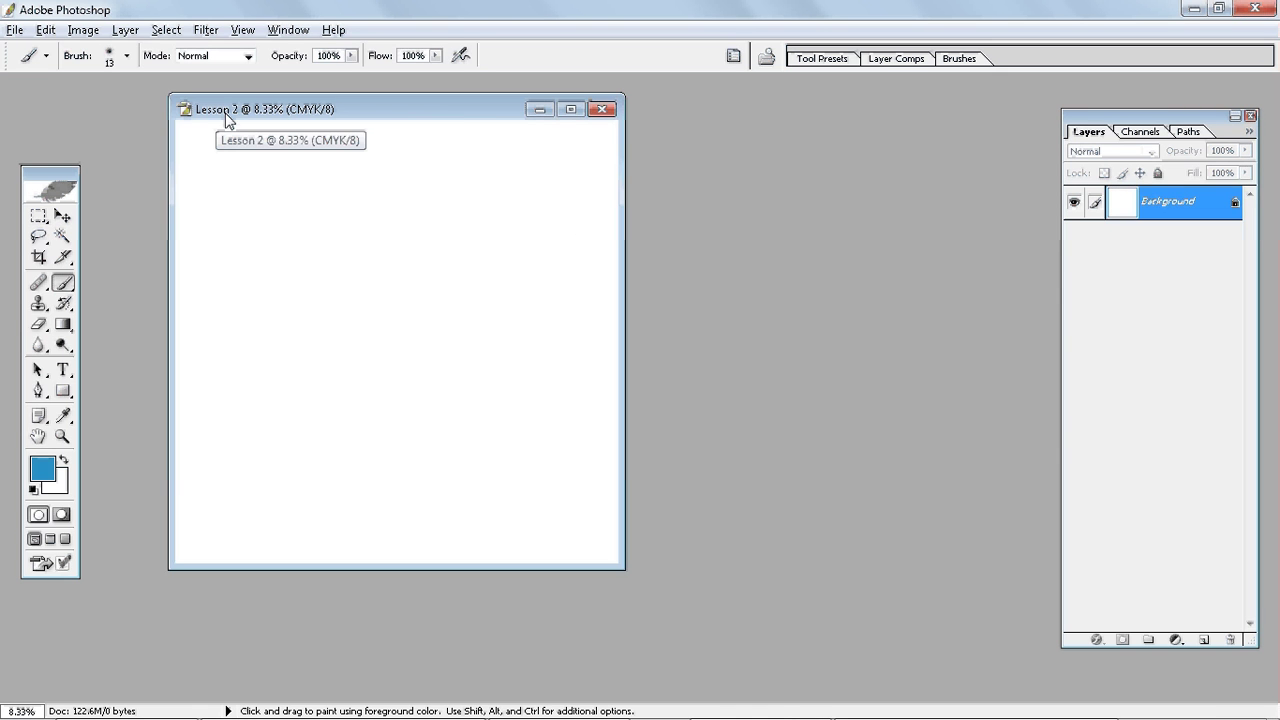
drag(225, 112, 225, 110)
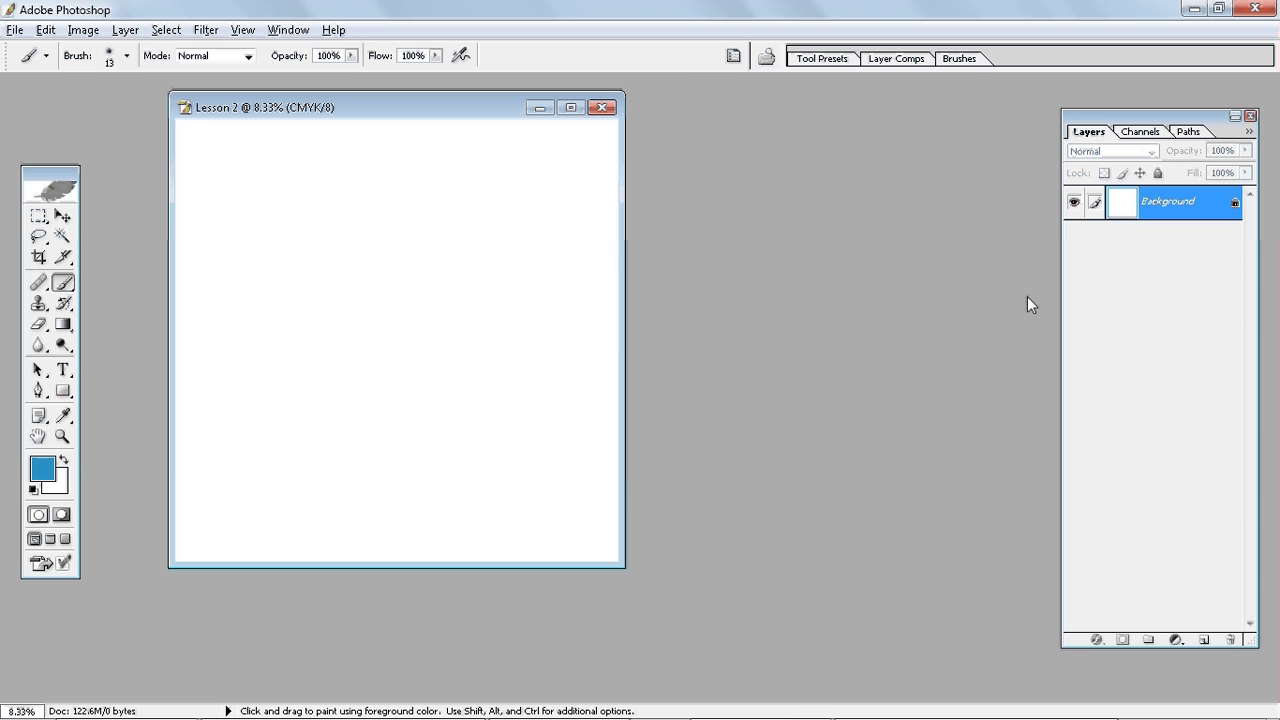
key(alt+Tab)
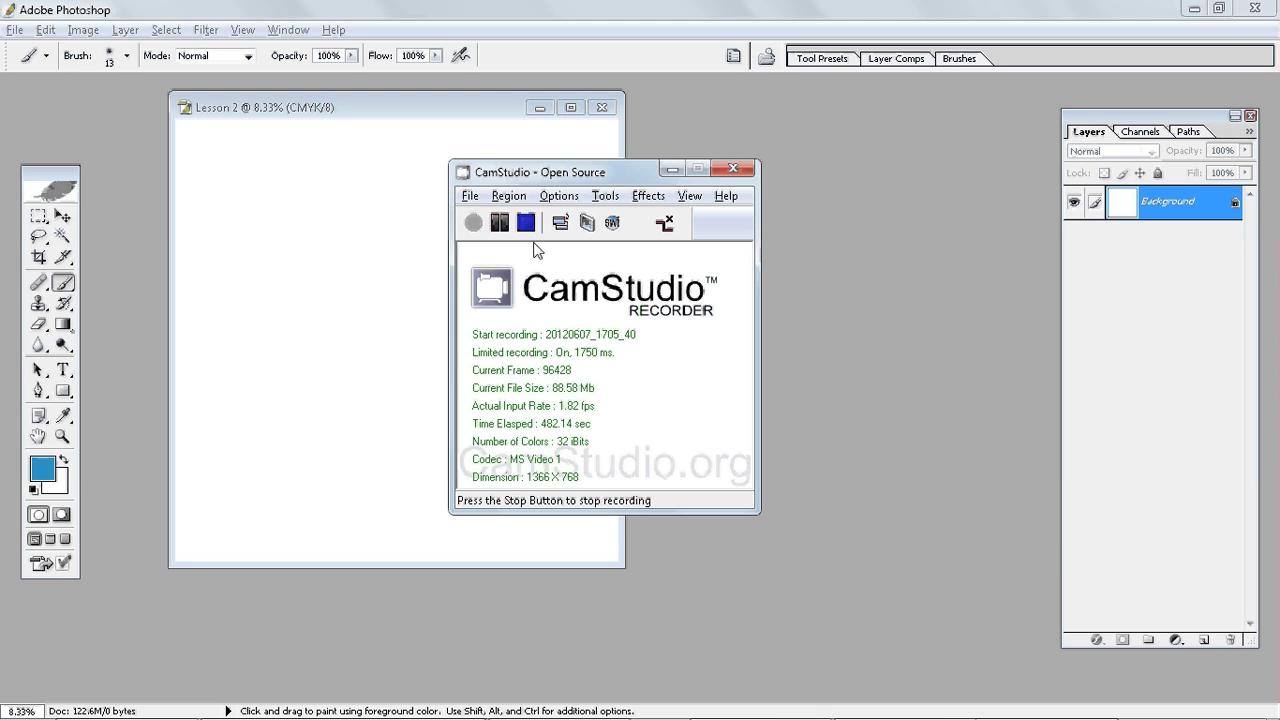